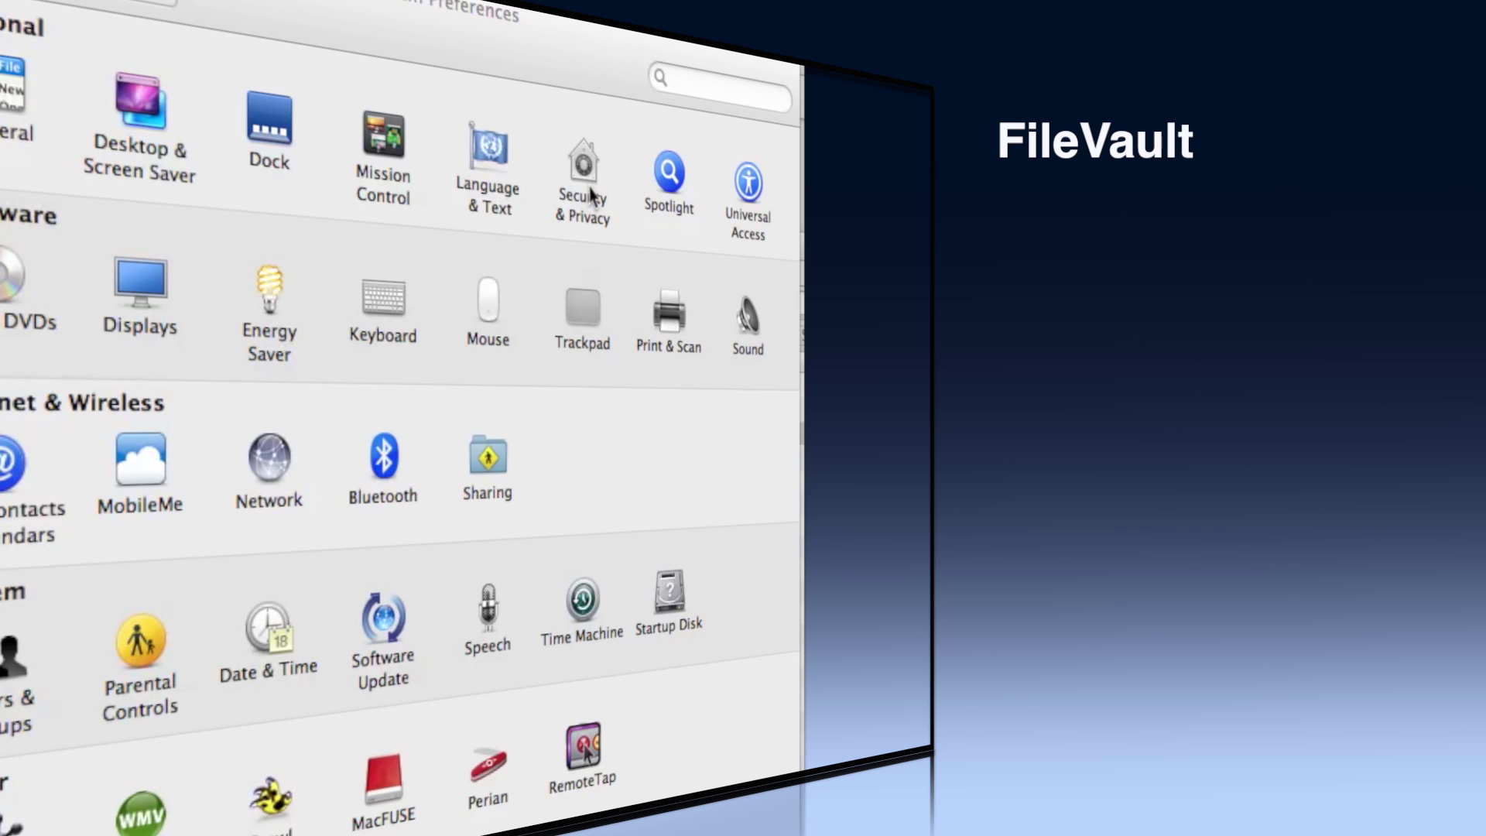
- Unlock the FileVault settings with the admin password, then cancel turning FileVault off
click(585, 182)
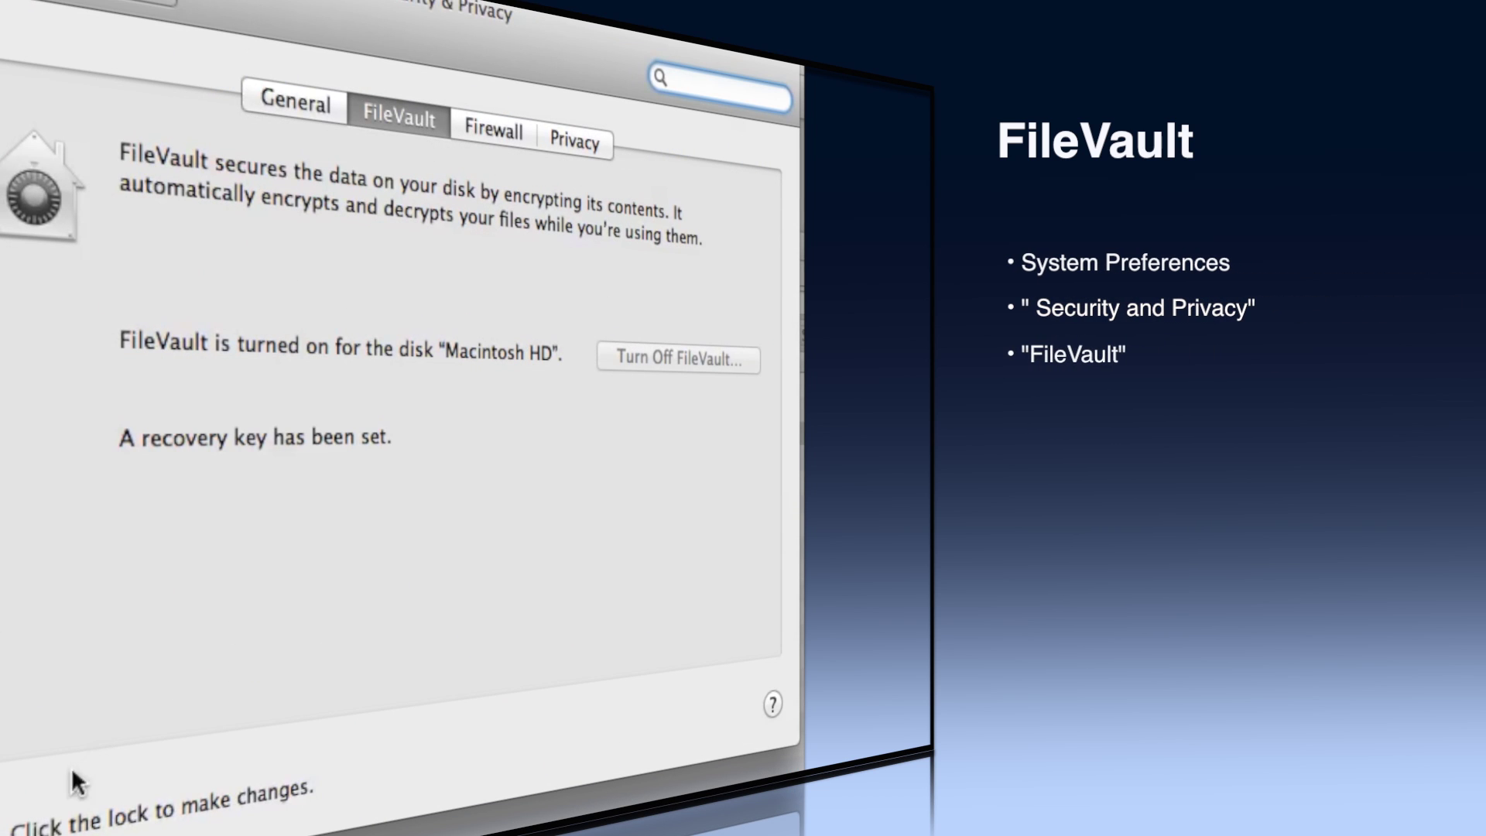
click(6, 816)
text(********)
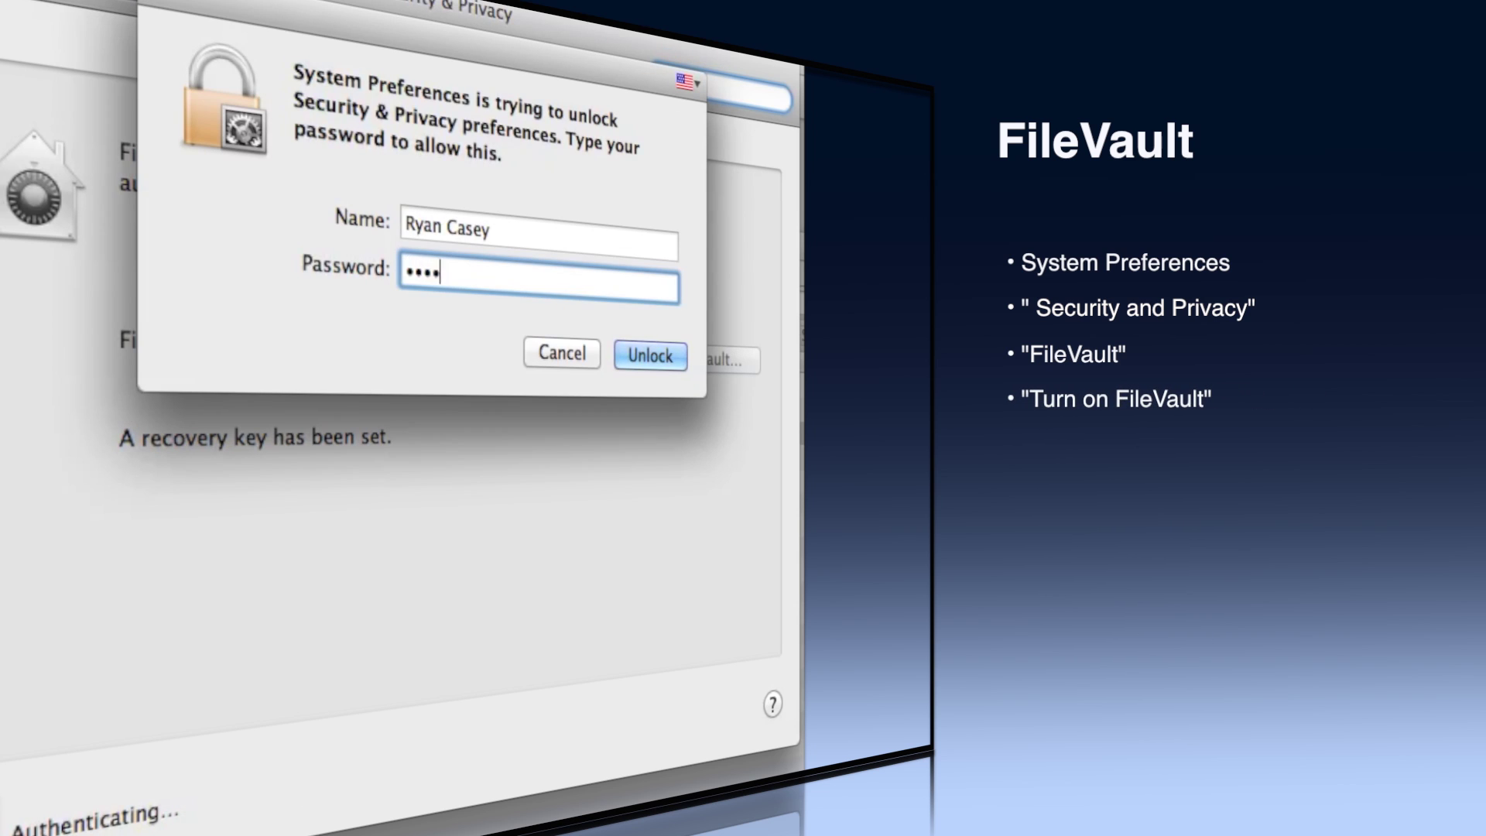
key(Return)
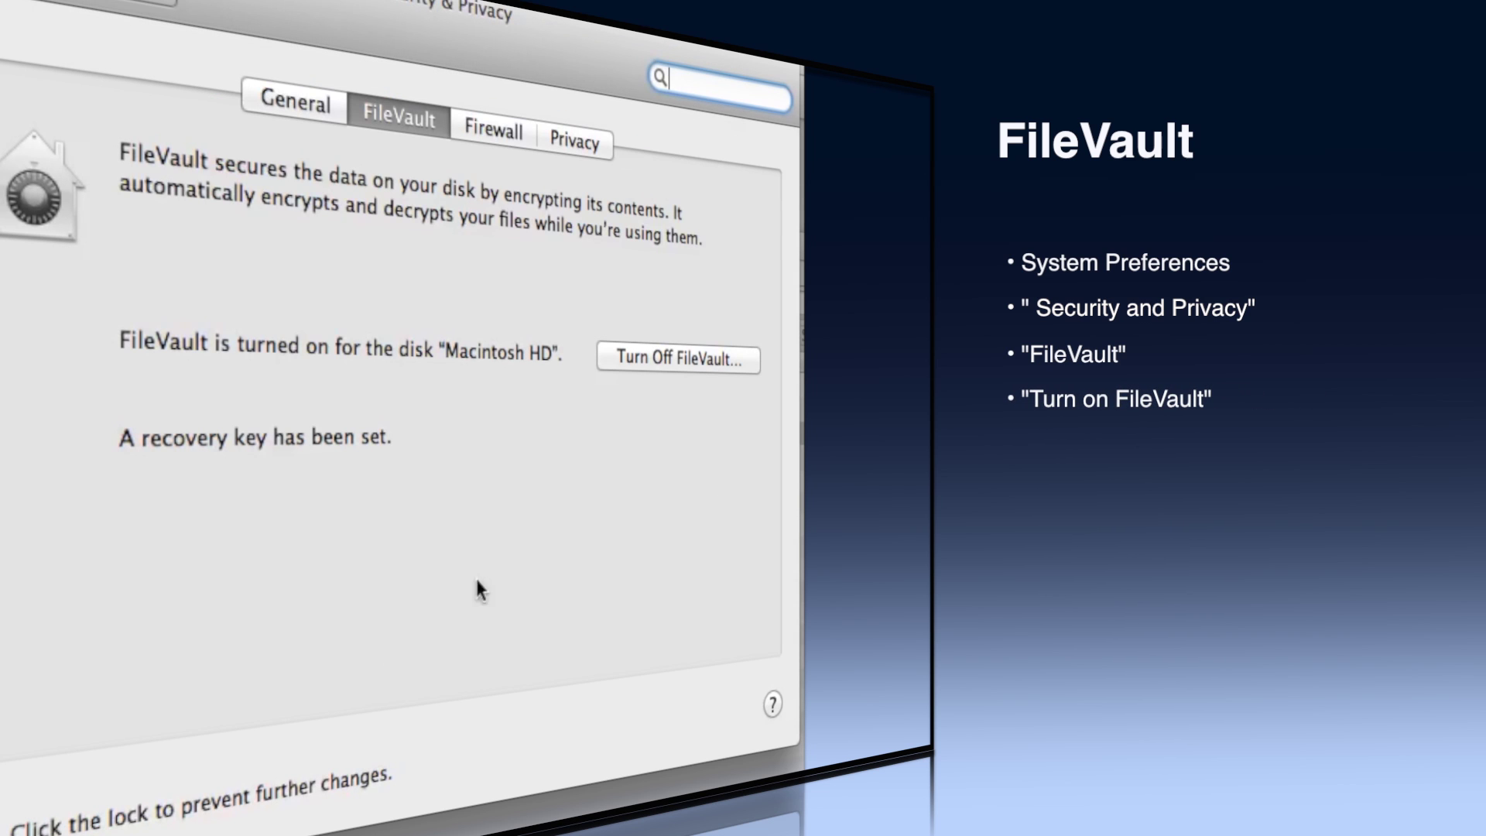
click(626, 362)
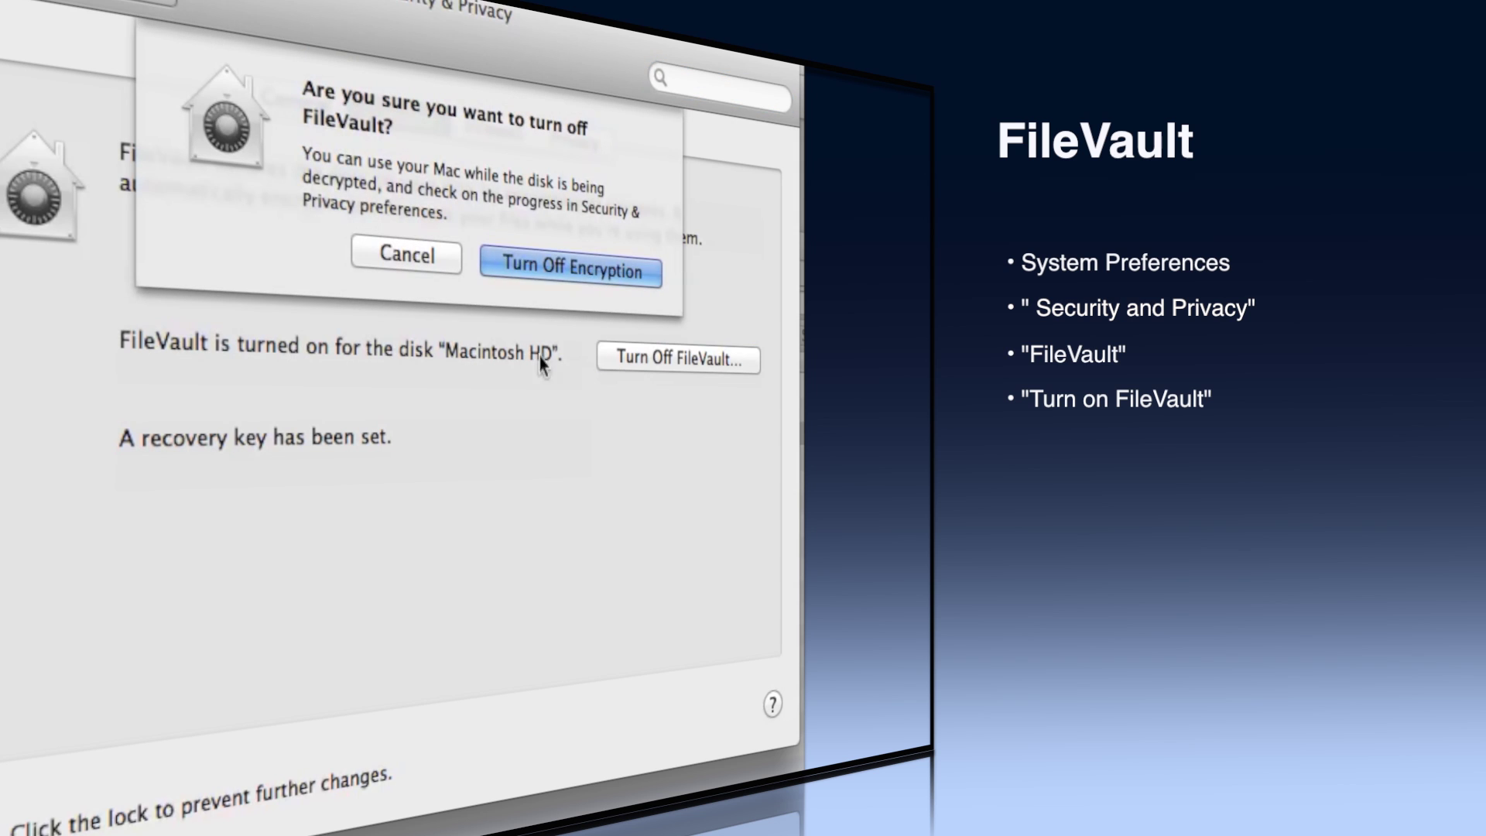
click(429, 265)
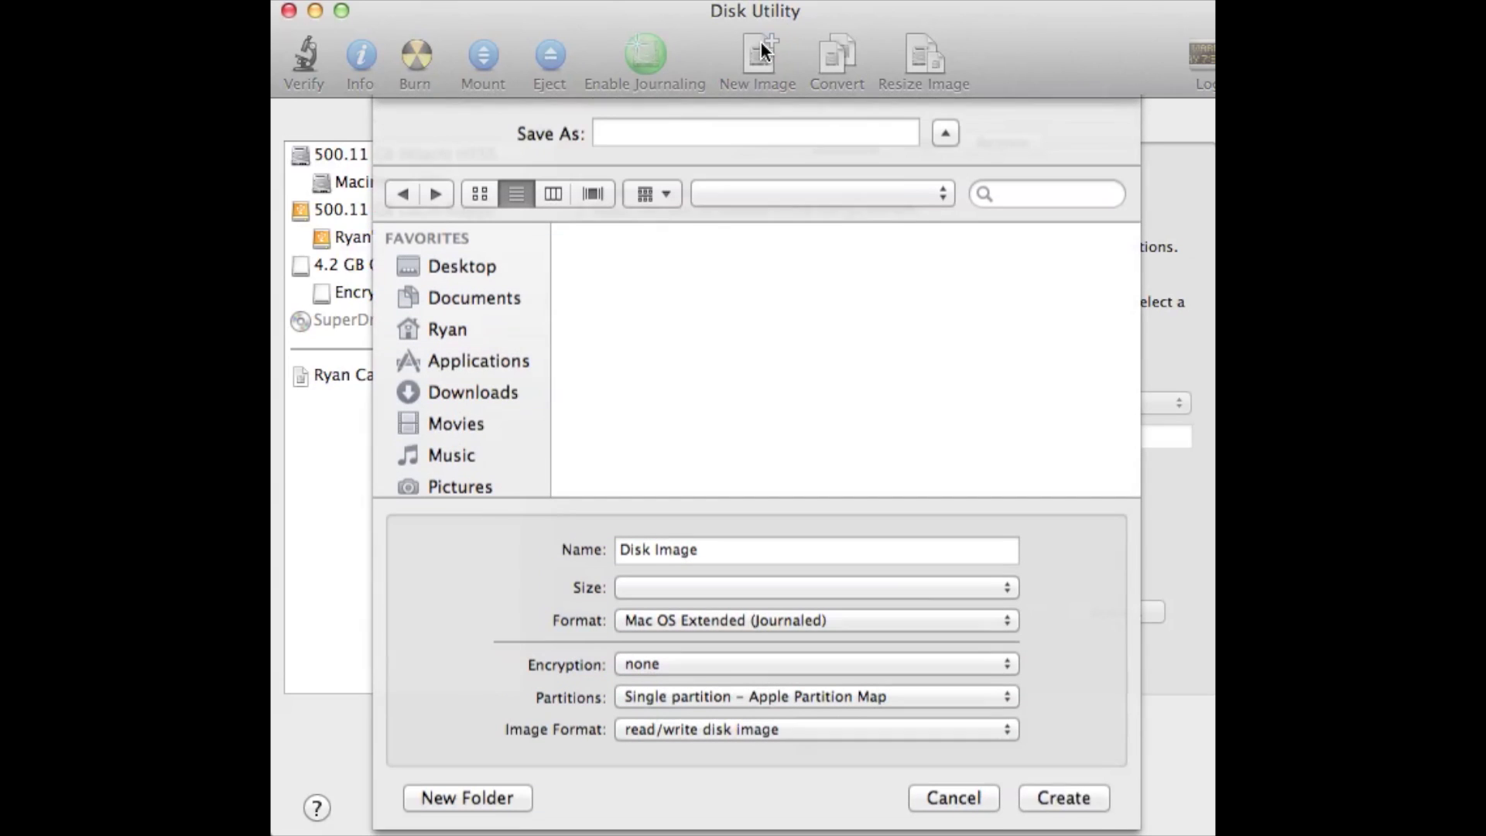
- Save the new image as 'Encrypted Backups' in the backup drive's Data folder, with volume name 'Backup Folder'
scroll(496, 484, down, 5)
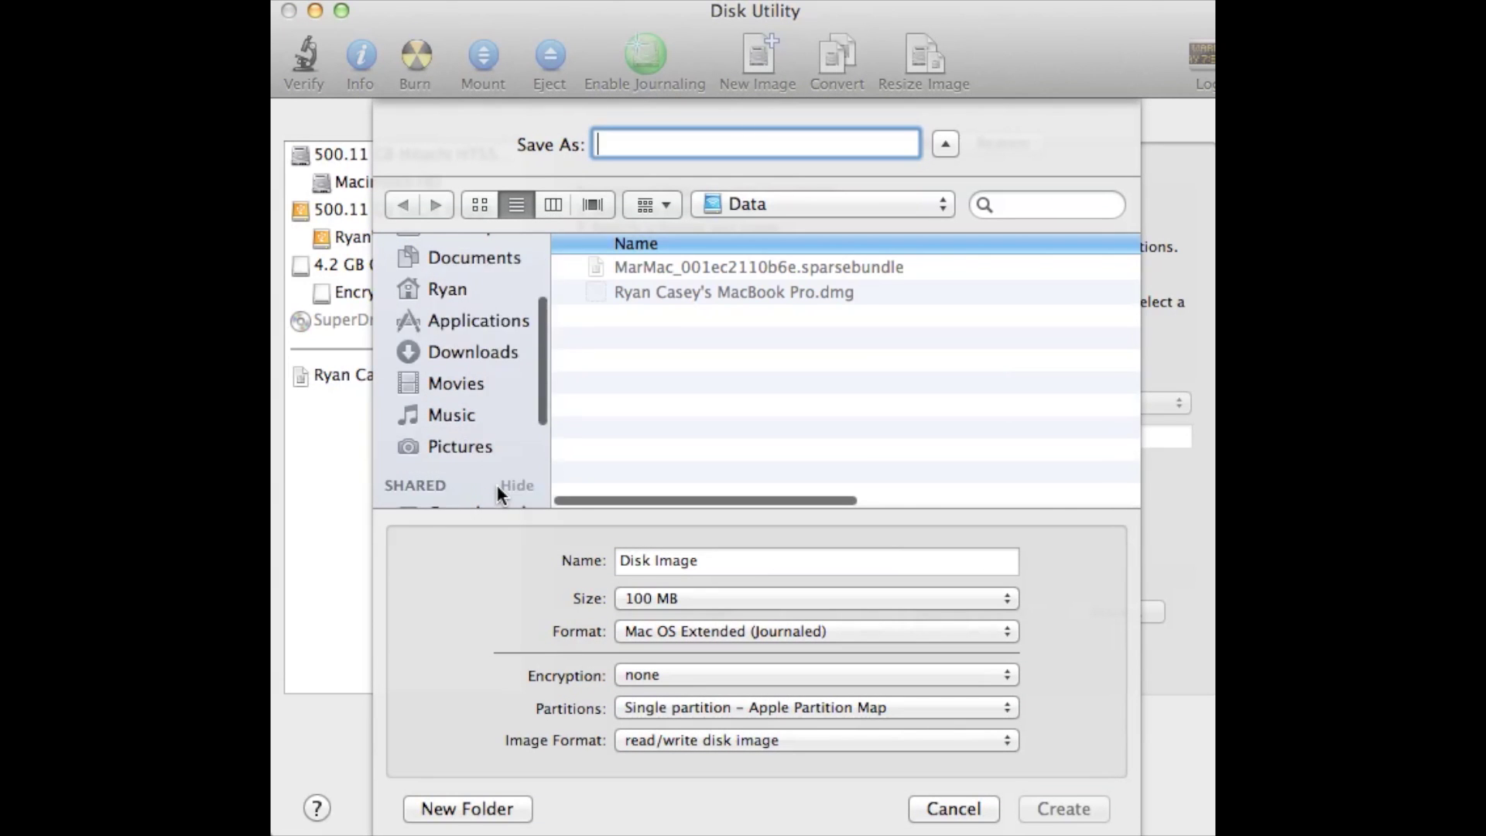
click(448, 371)
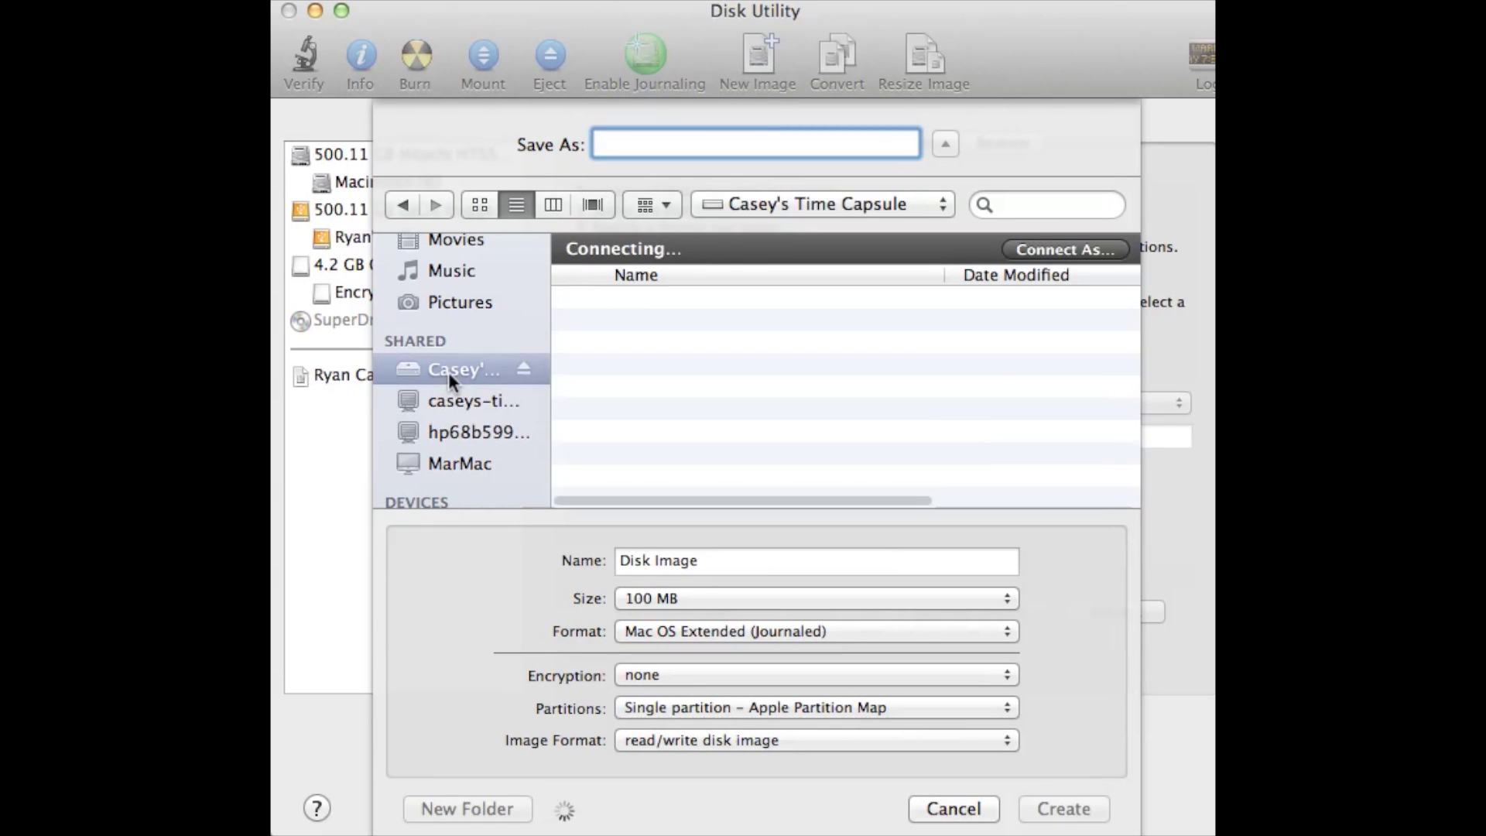
double_click(707, 303)
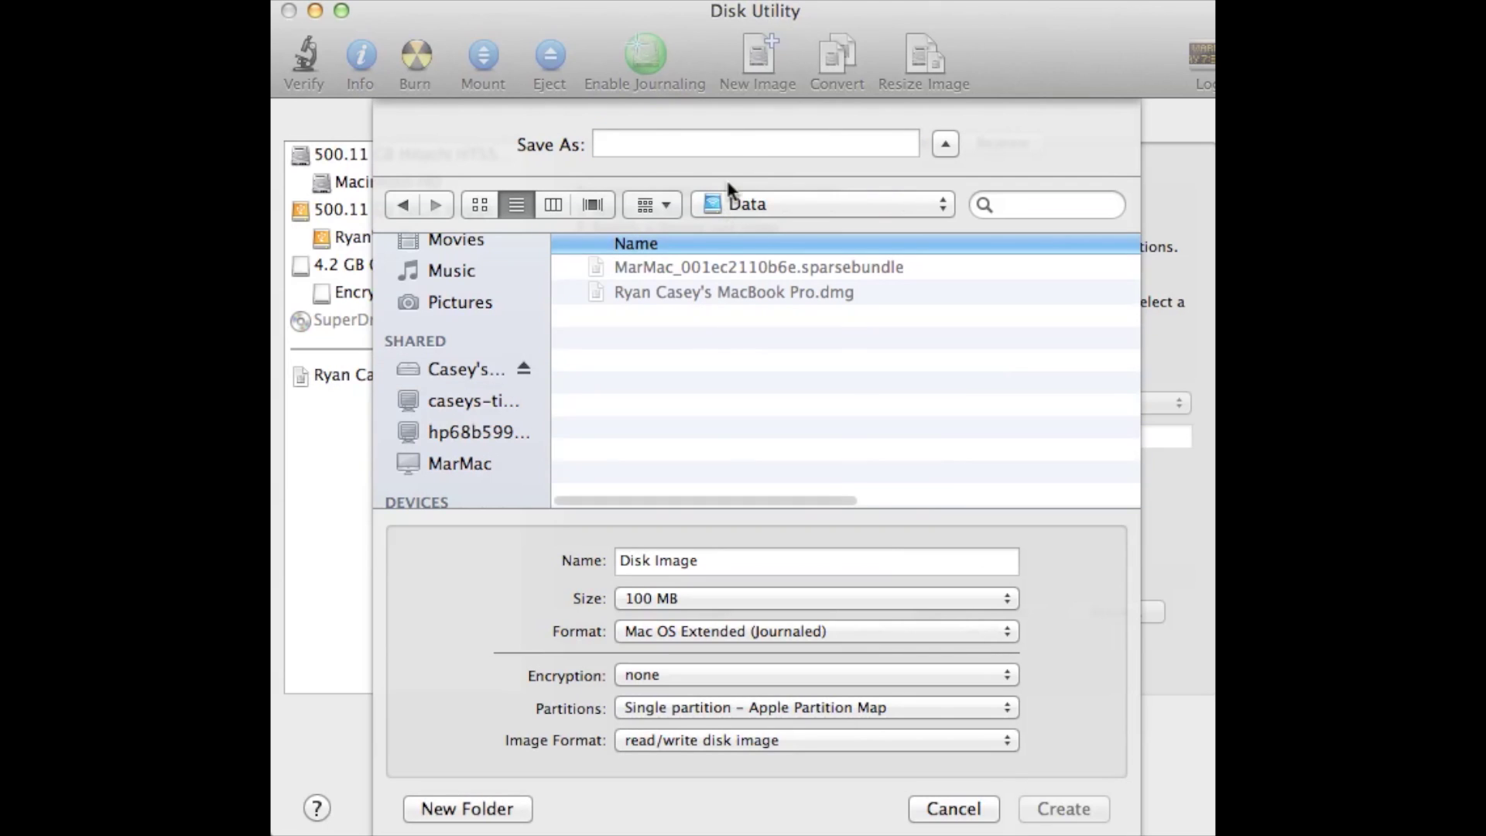
click(720, 151)
text(Enc)
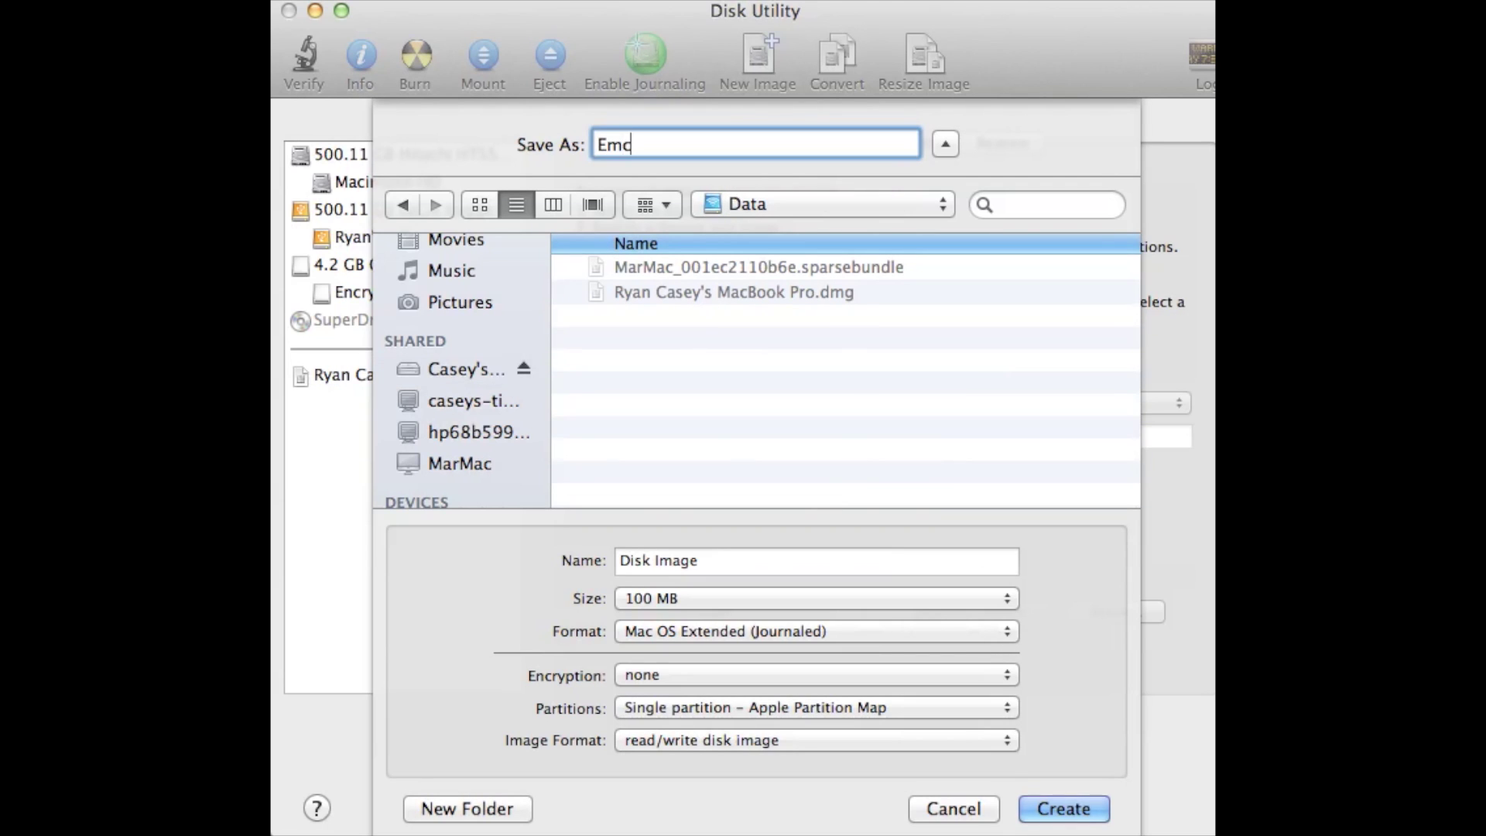
key(BackSpace)
key(BackSpace)
text(ncrypted Backups)
key(Tab)
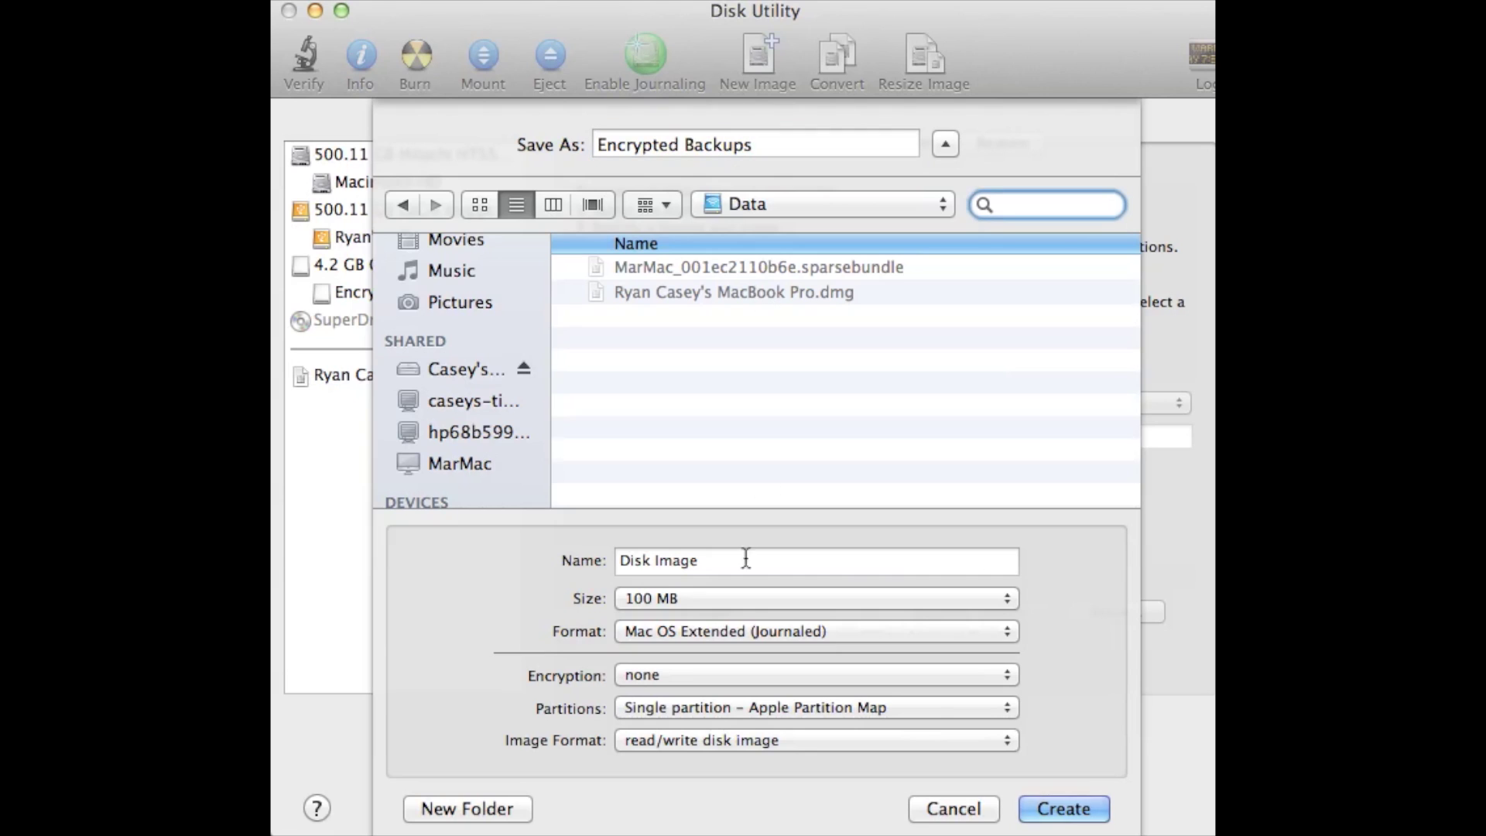
key(Tab)
text(Backup Folder)
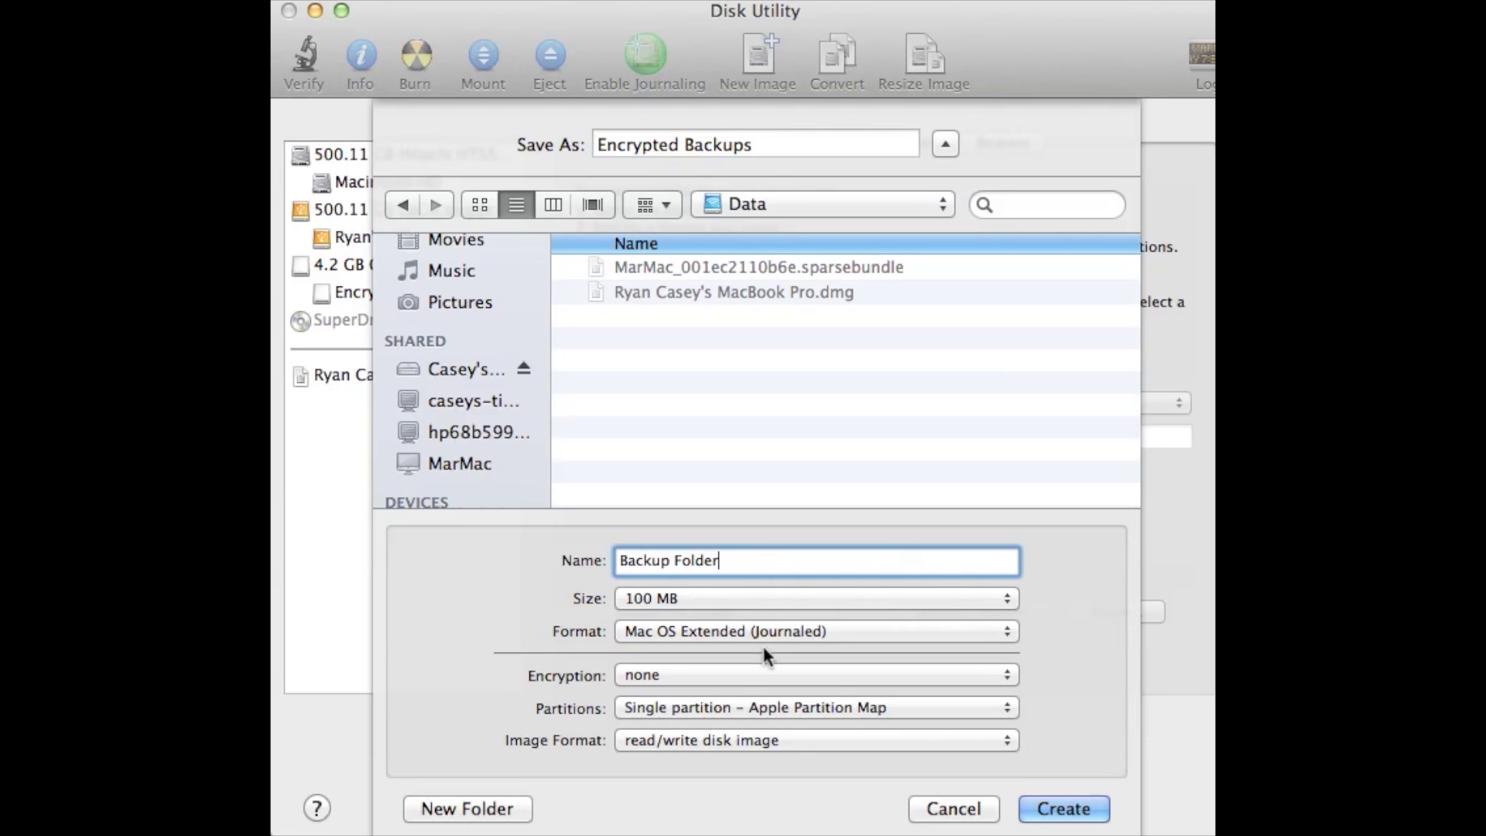
- Keep the Mac OS Extended (Journaled) format and choose 256-bit AES encryption
click(746, 629)
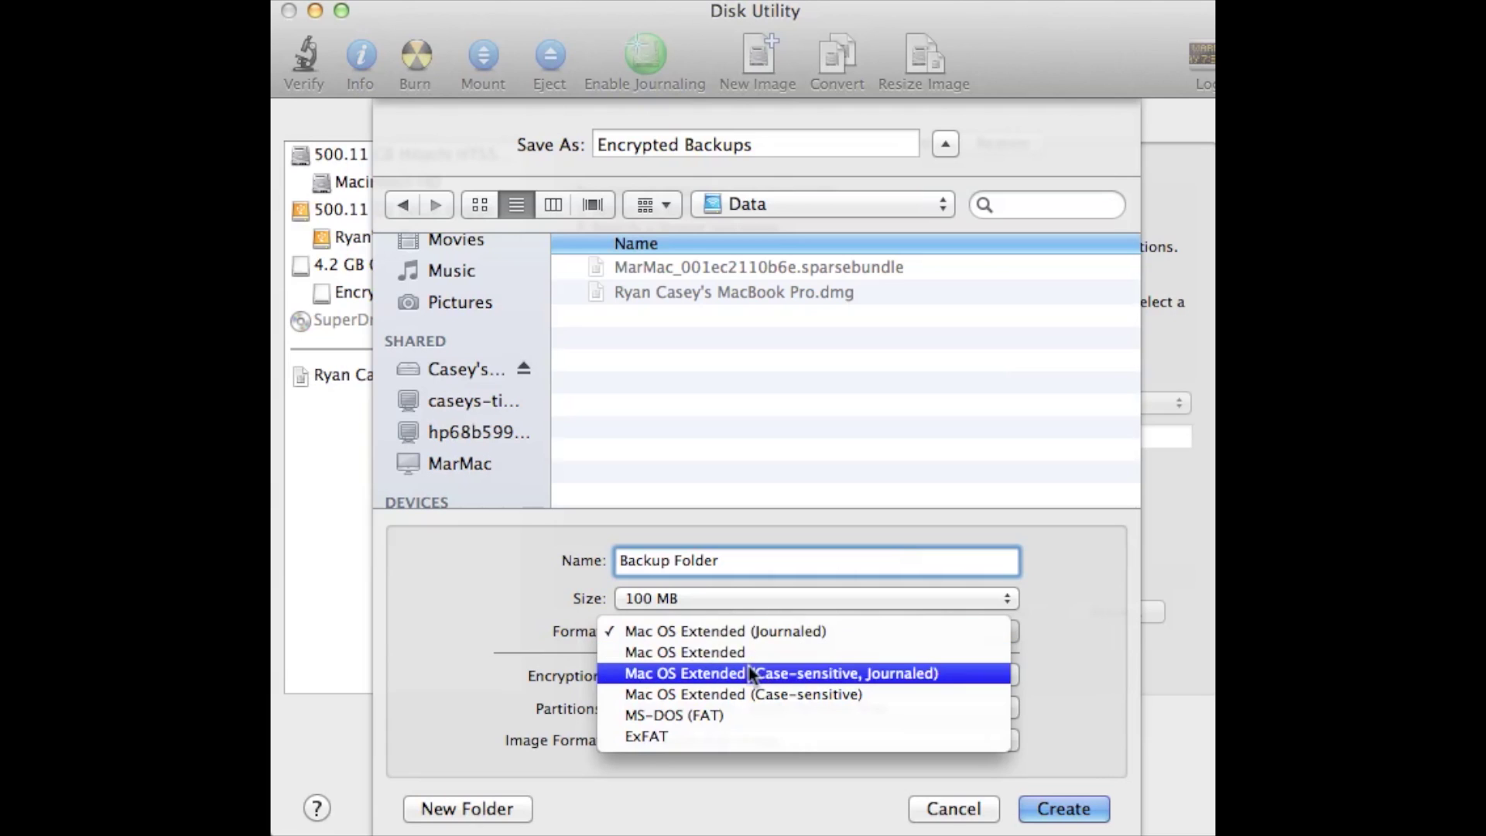
click(746, 632)
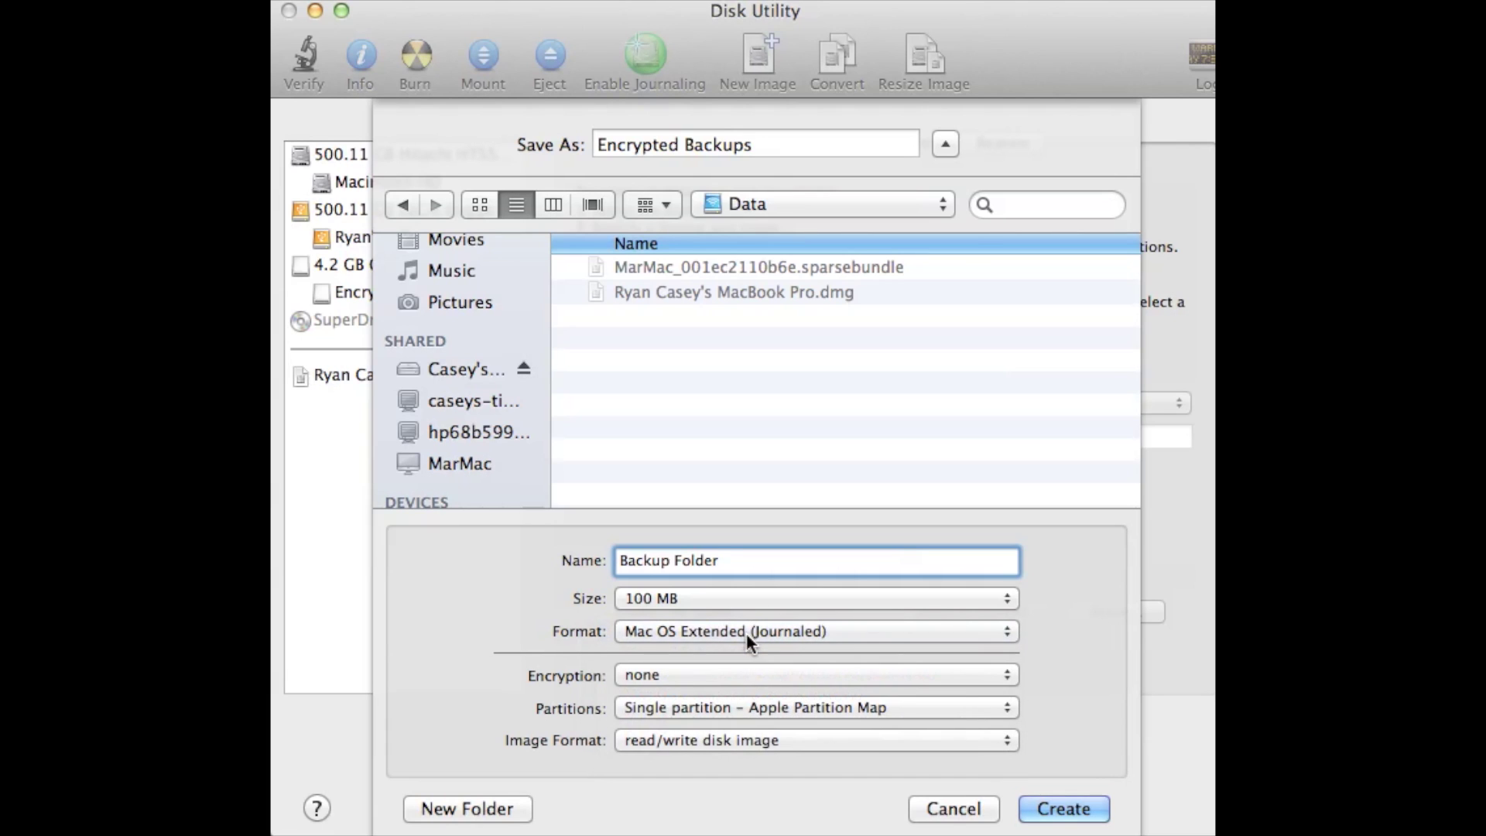
click(735, 674)
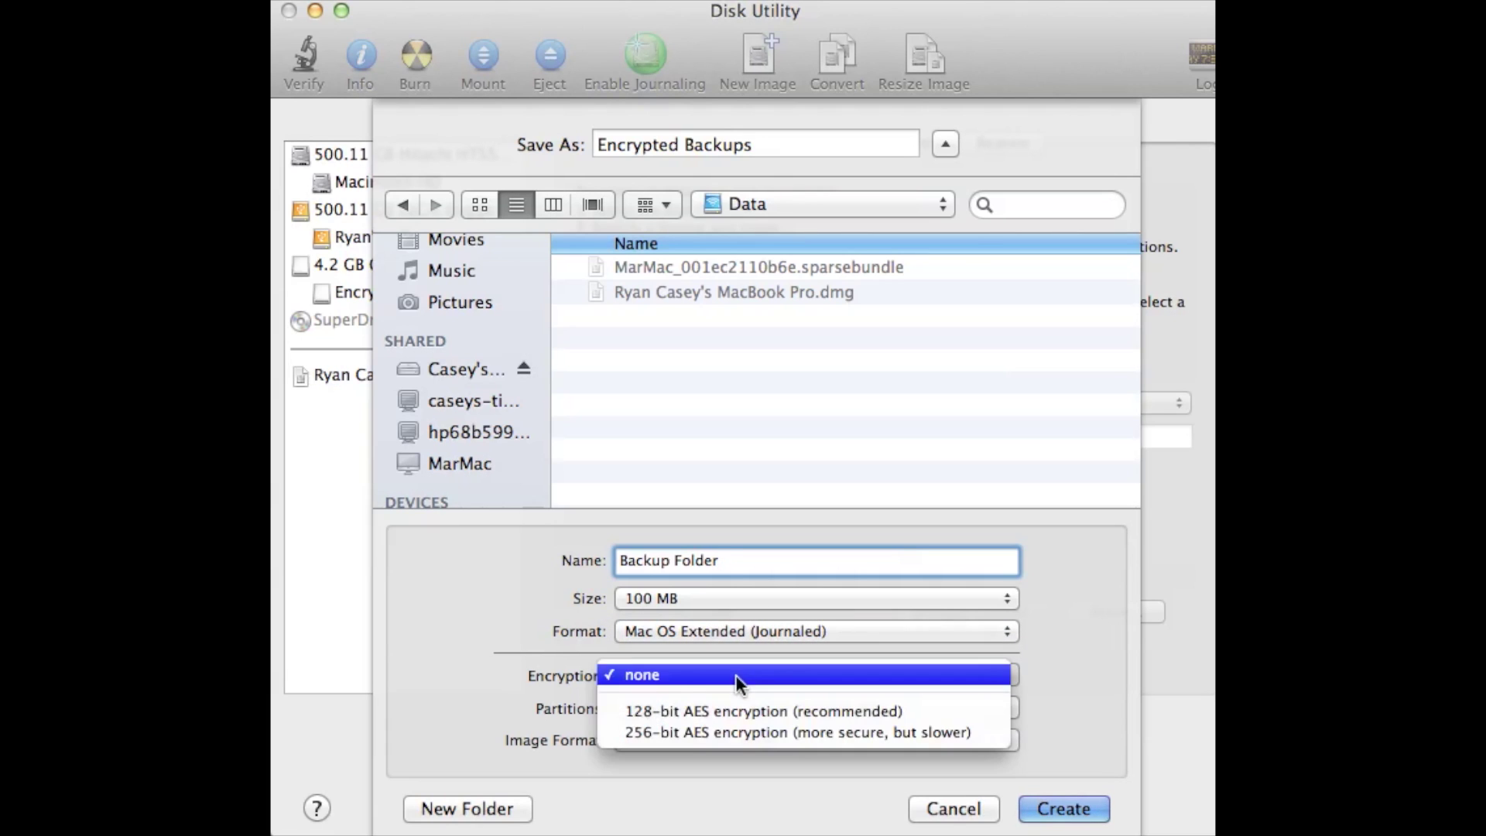
click(732, 730)
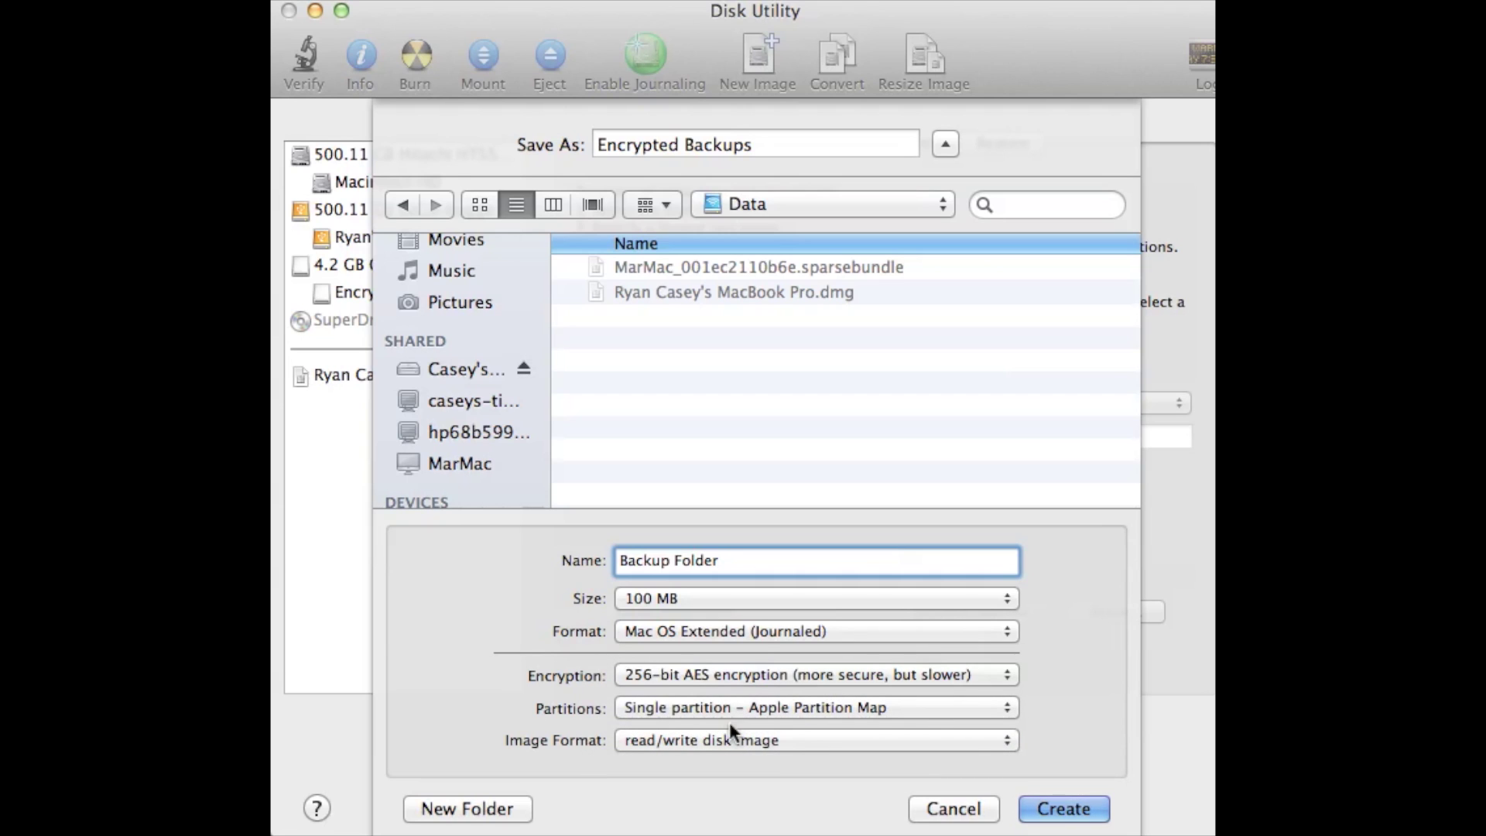
- Create the Encrypted Backups image, enter its password, then close the password prompt
click(1063, 805)
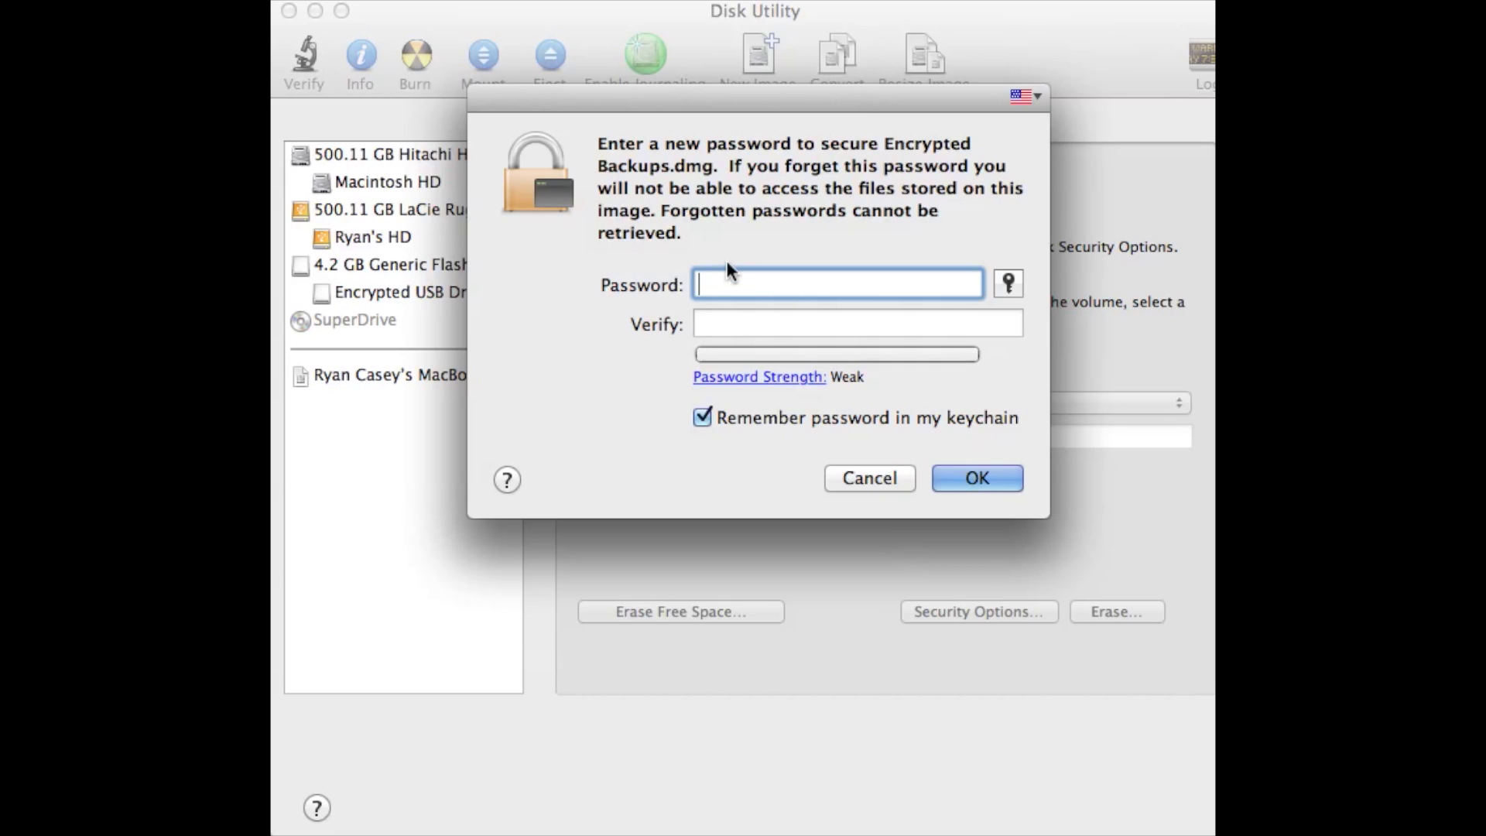
text(••••••••)
key(Tab)
text(••••••••)
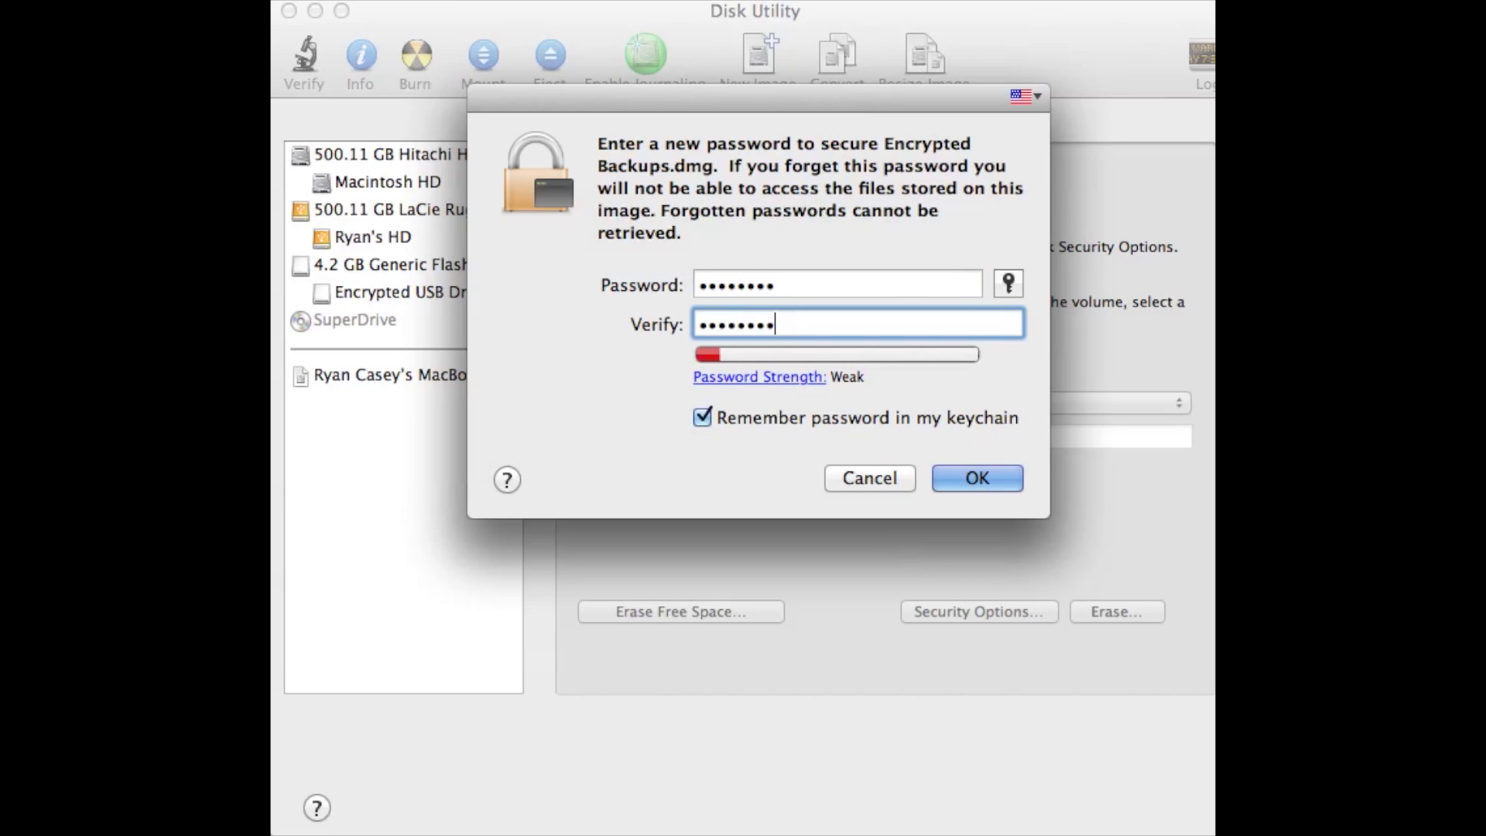
click(847, 476)
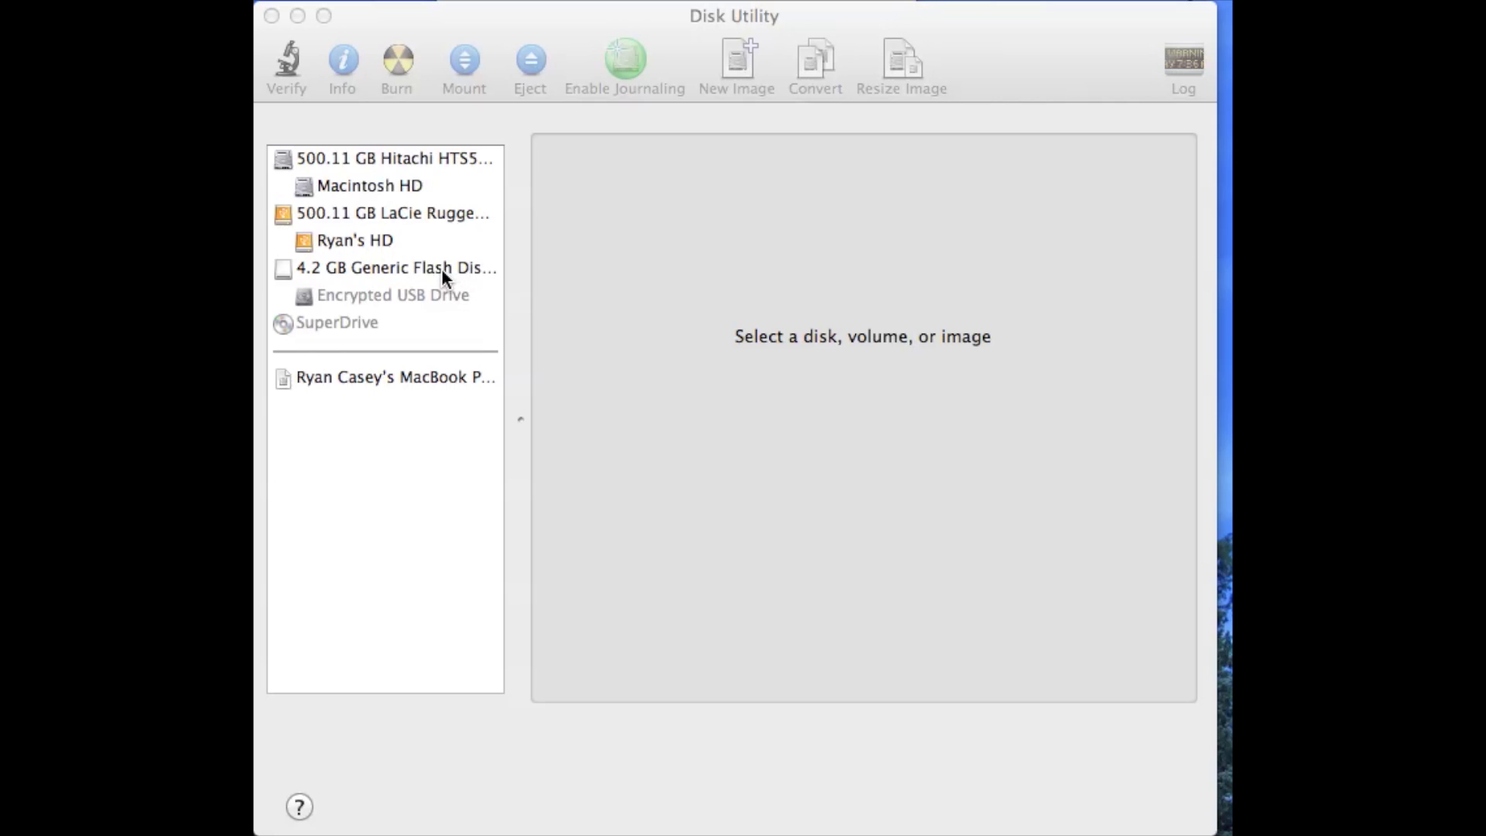
- Set the 4.2 GB flash disk's erase format to Mac OS Extended (Journaled, Encrypted) and begin naming it
click(441, 268)
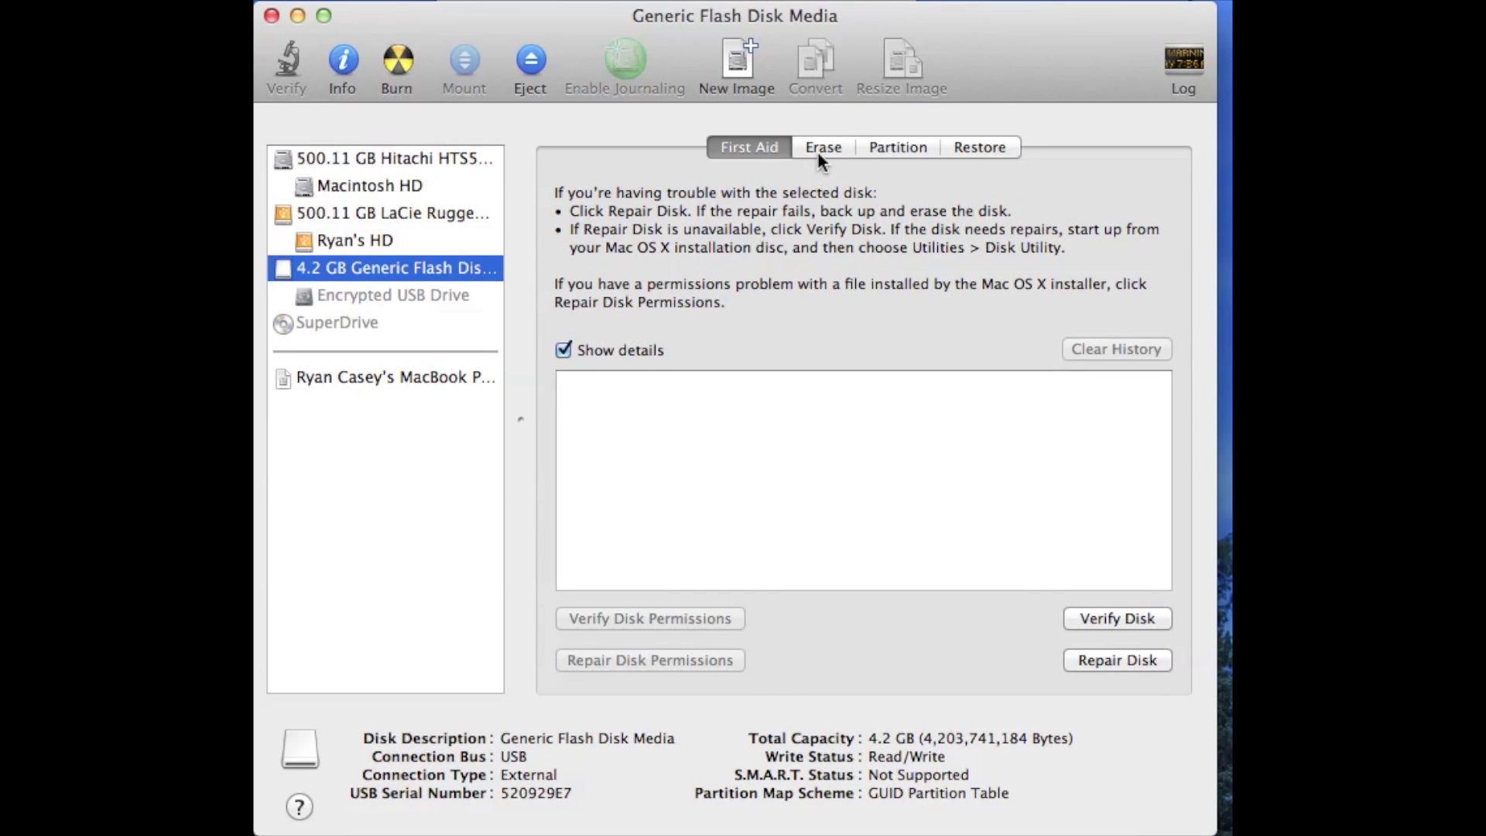
click(820, 151)
click(926, 399)
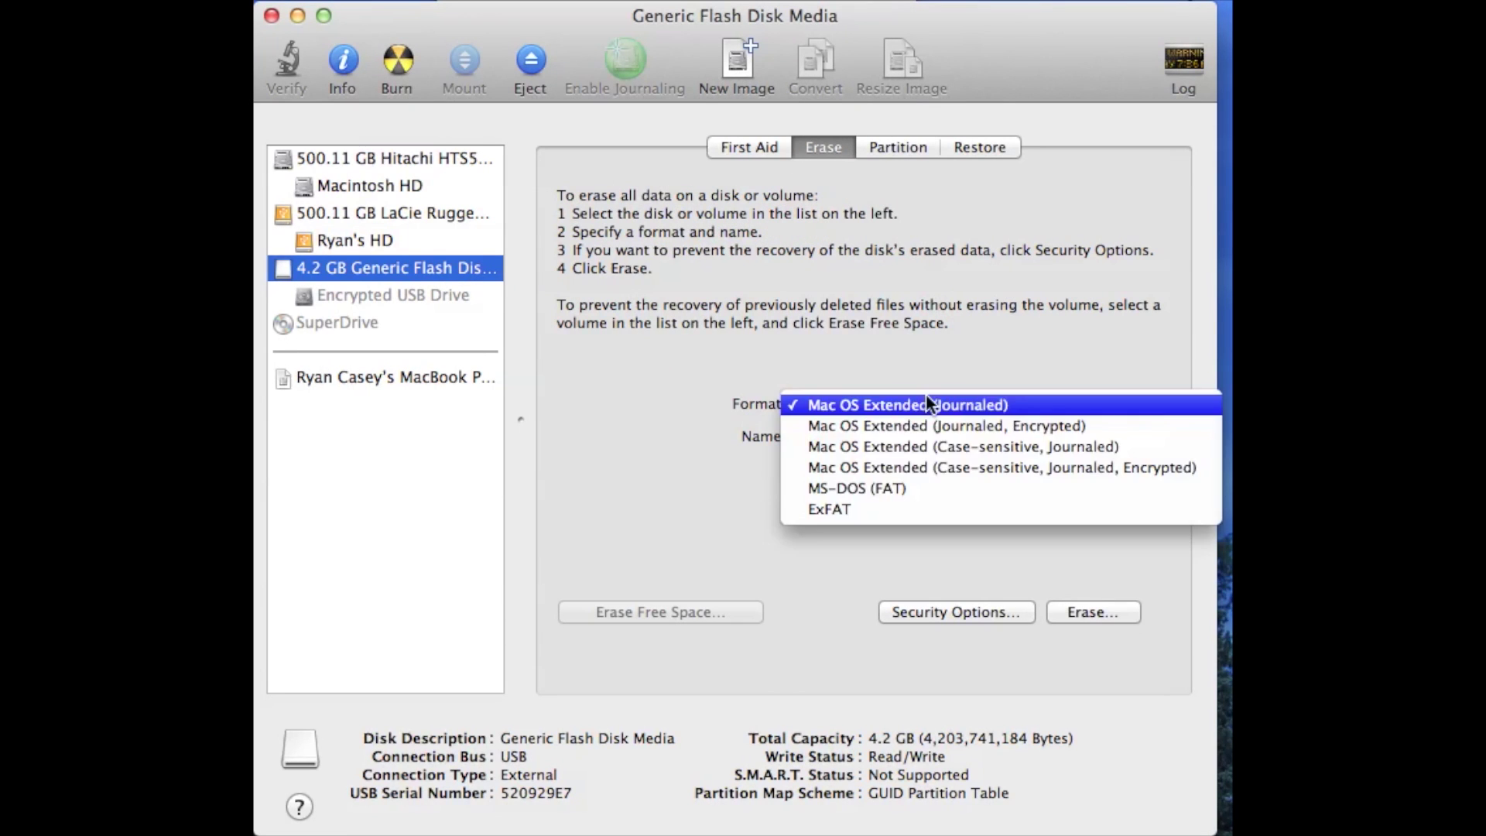
click(921, 427)
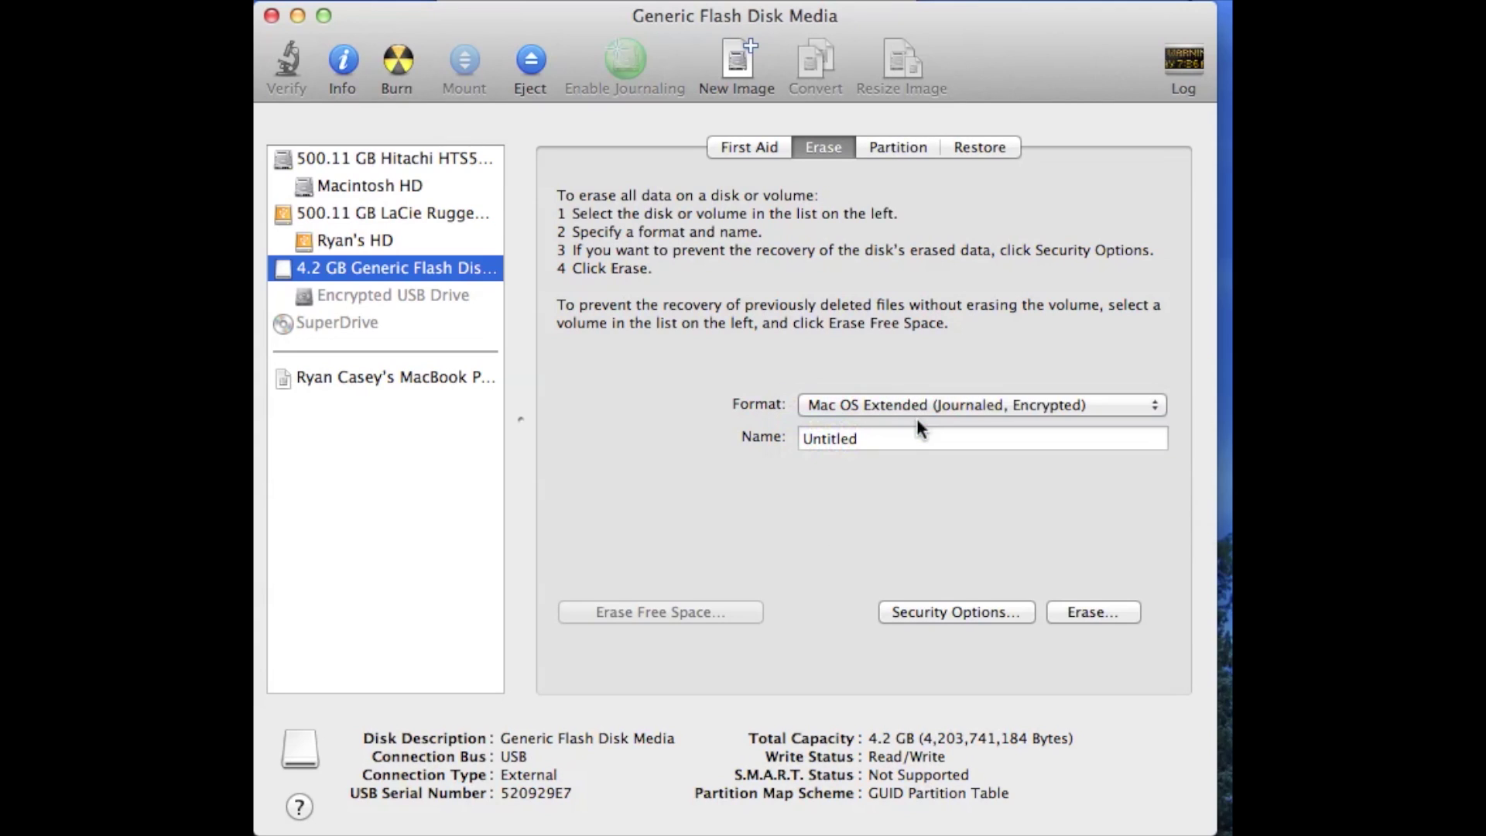
key(Tab)
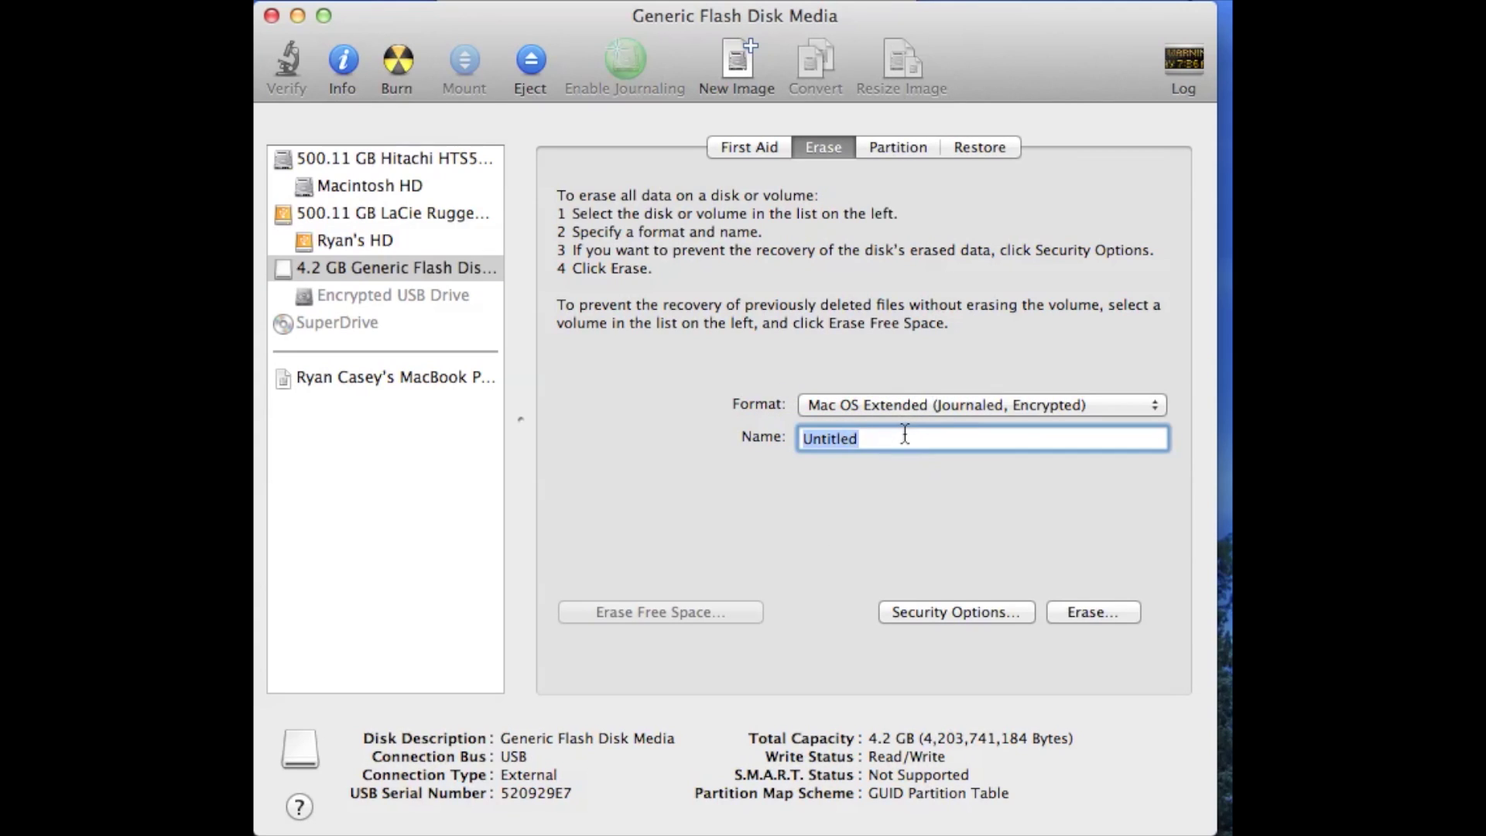
text(Encryp)
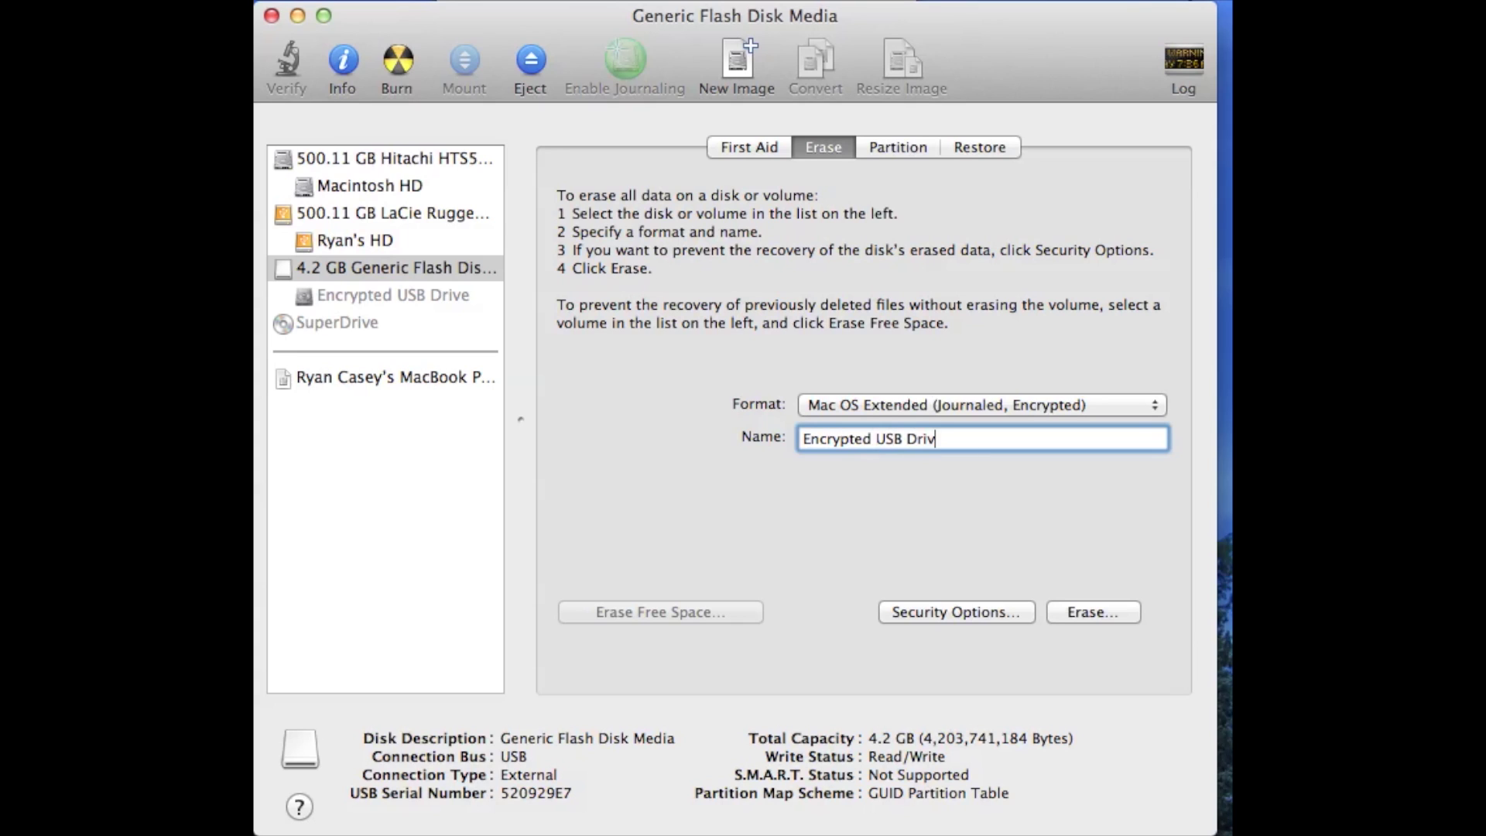
- Erase the flash disk as an encrypted partition, entering and verifying a new password
click(1089, 614)
text(•••••••)
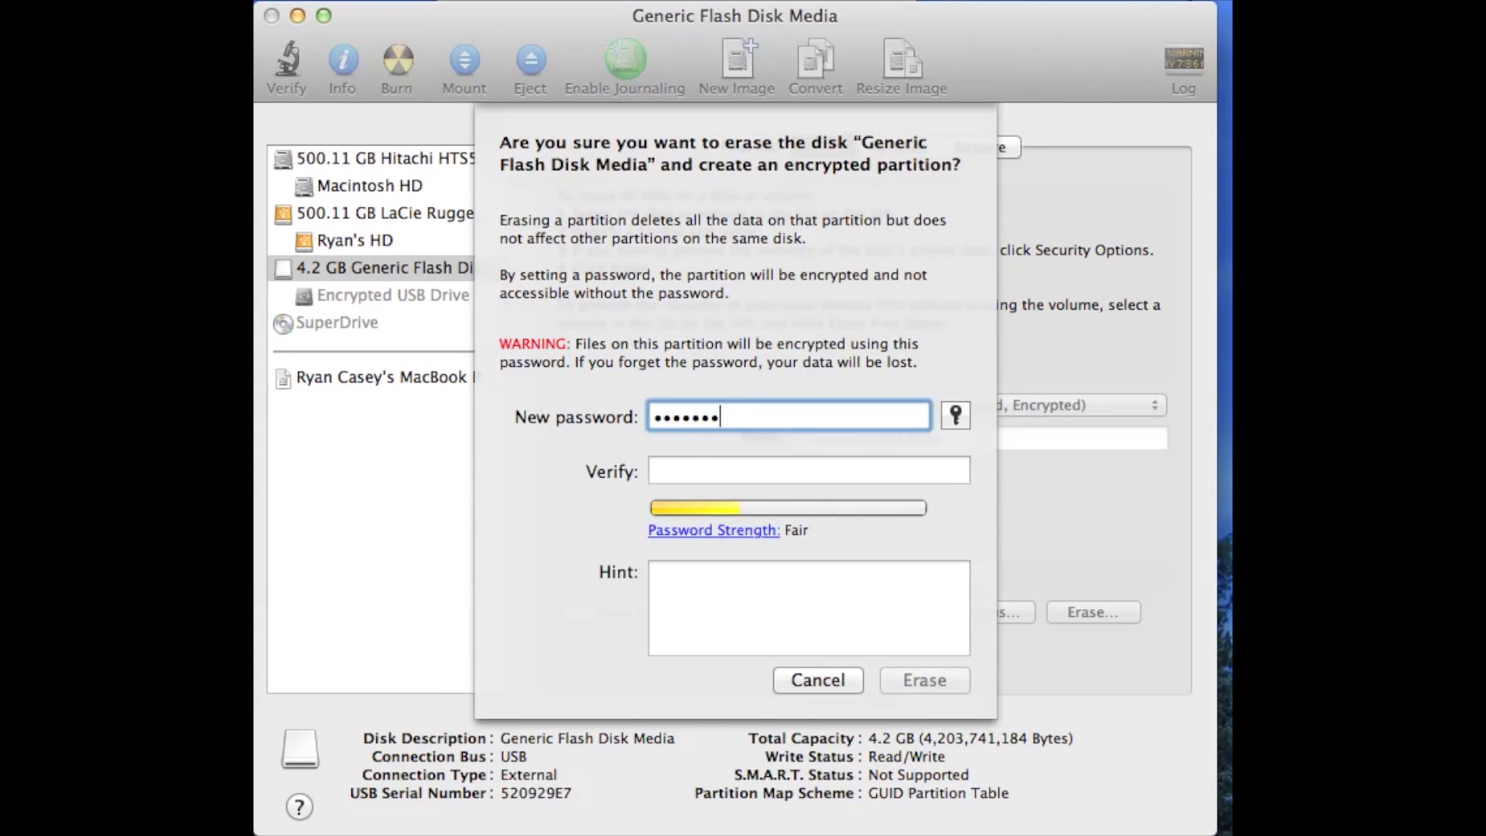
key(Tab)
text(•••••••)
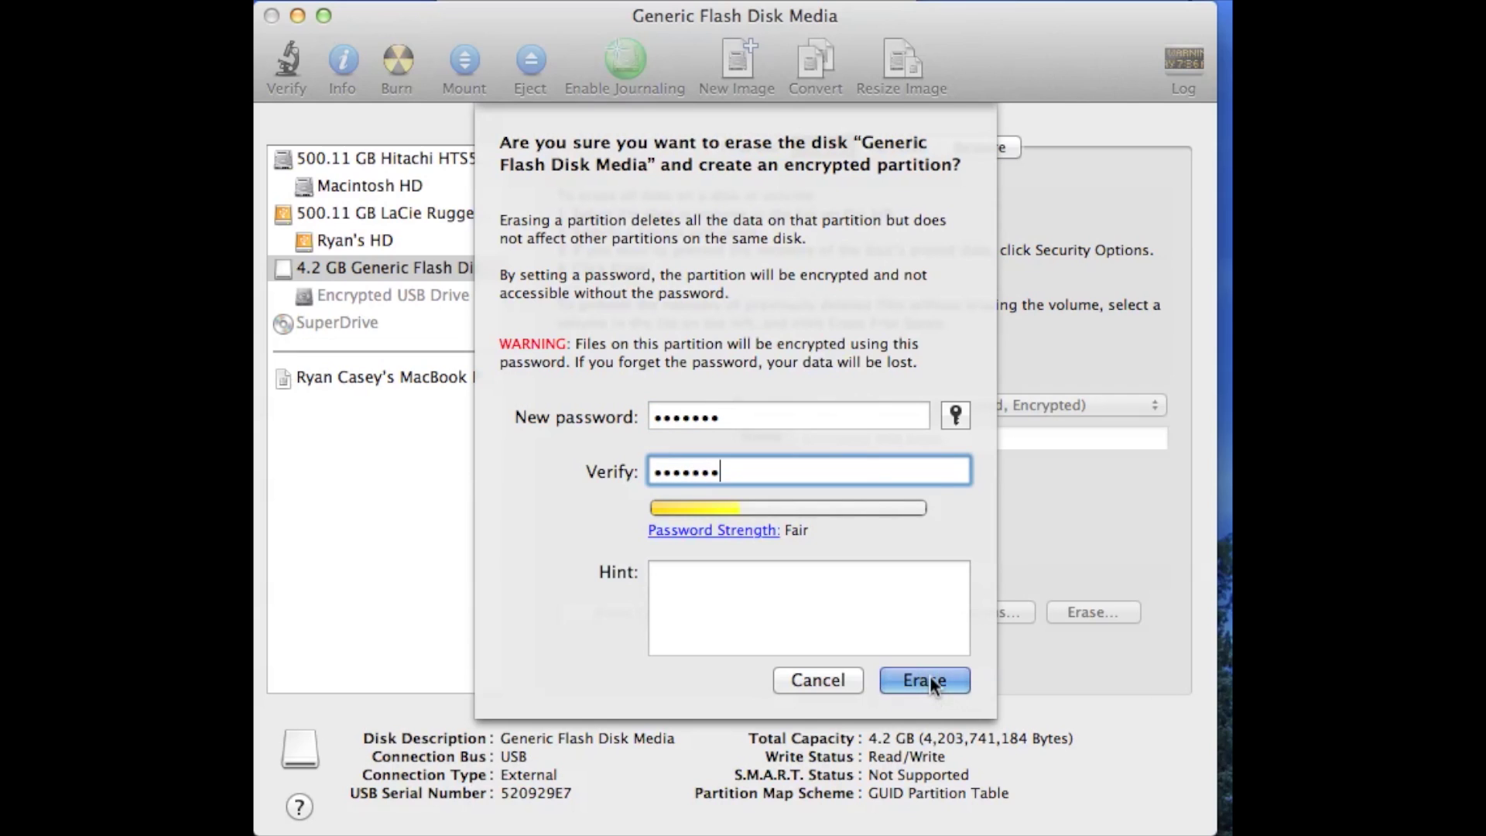
click(930, 675)
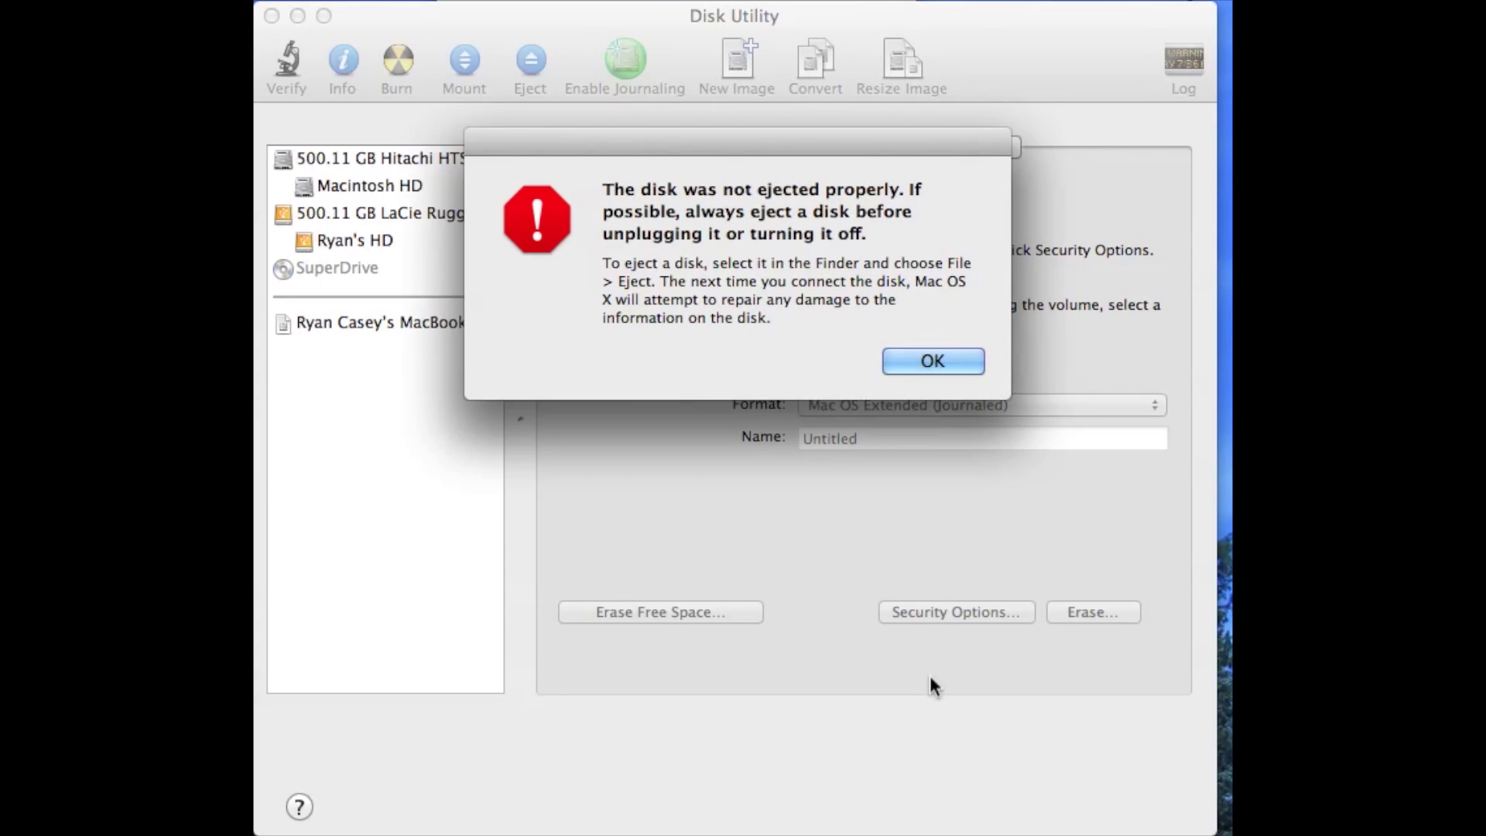
- Dismiss the improper-eject alert and unlock Encrypted USB Drive with its password
key(Return)
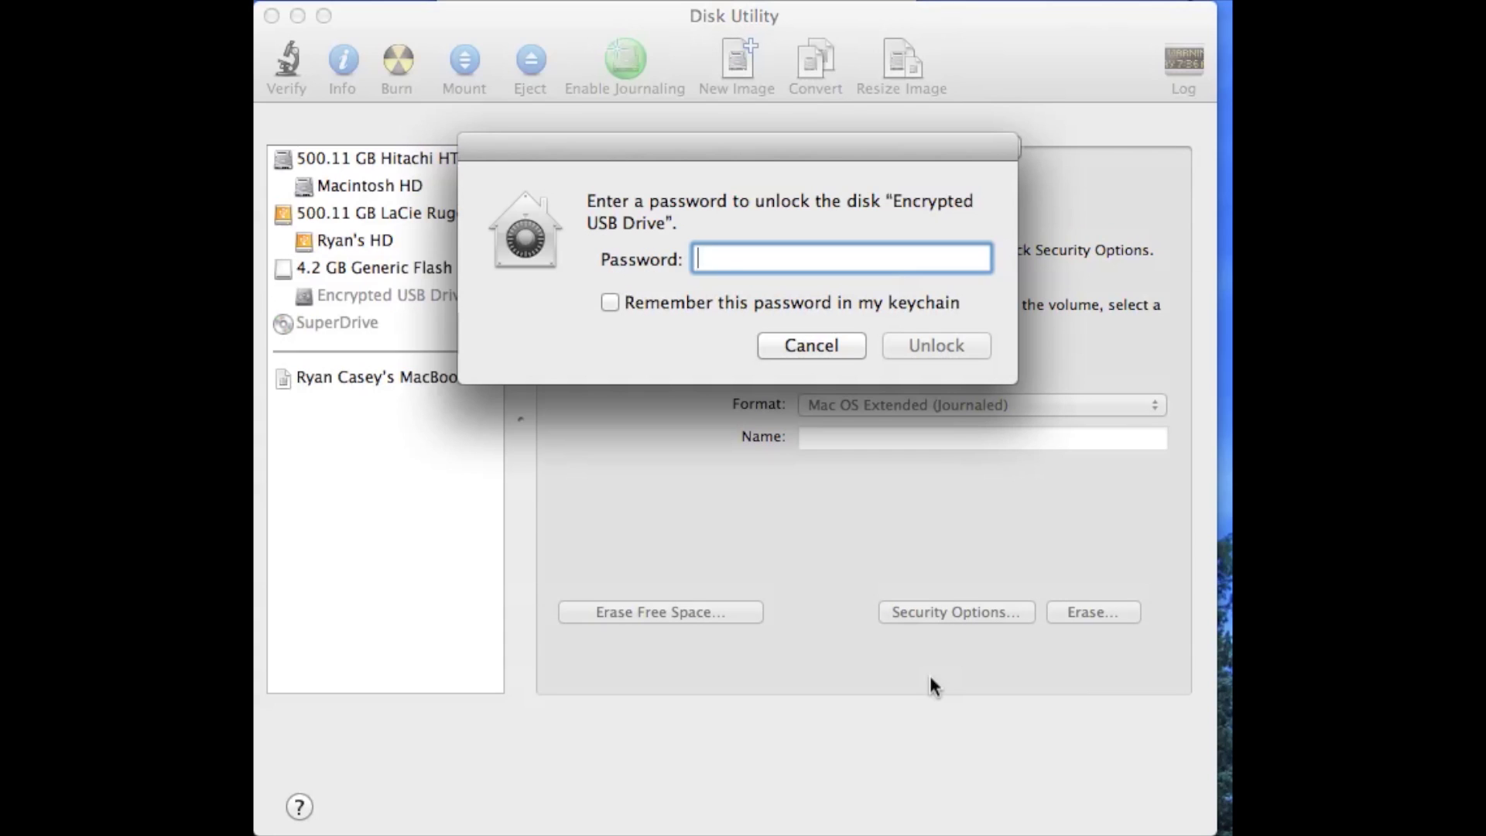
text(*******)
key(Return)
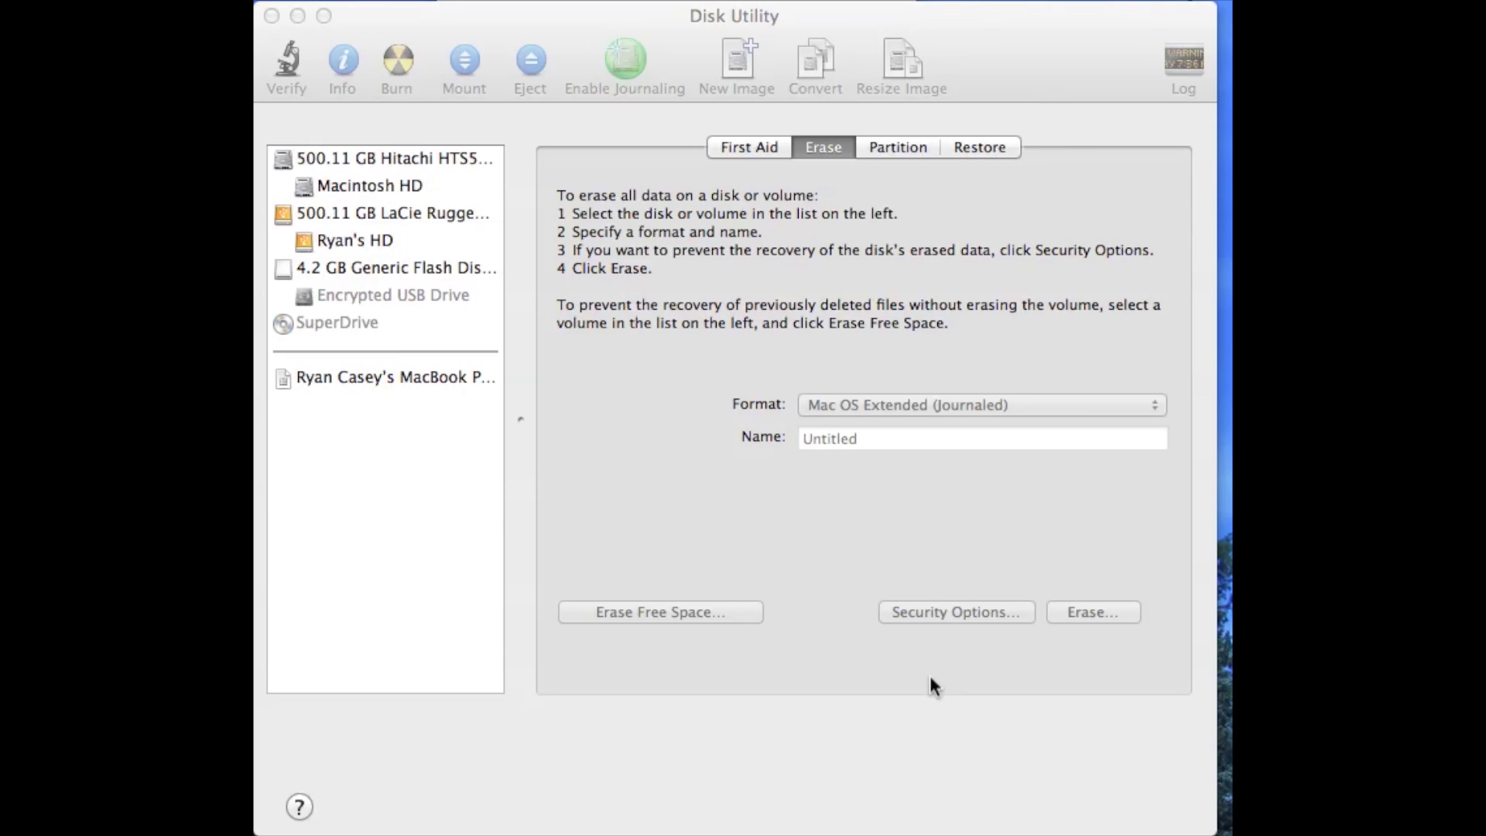